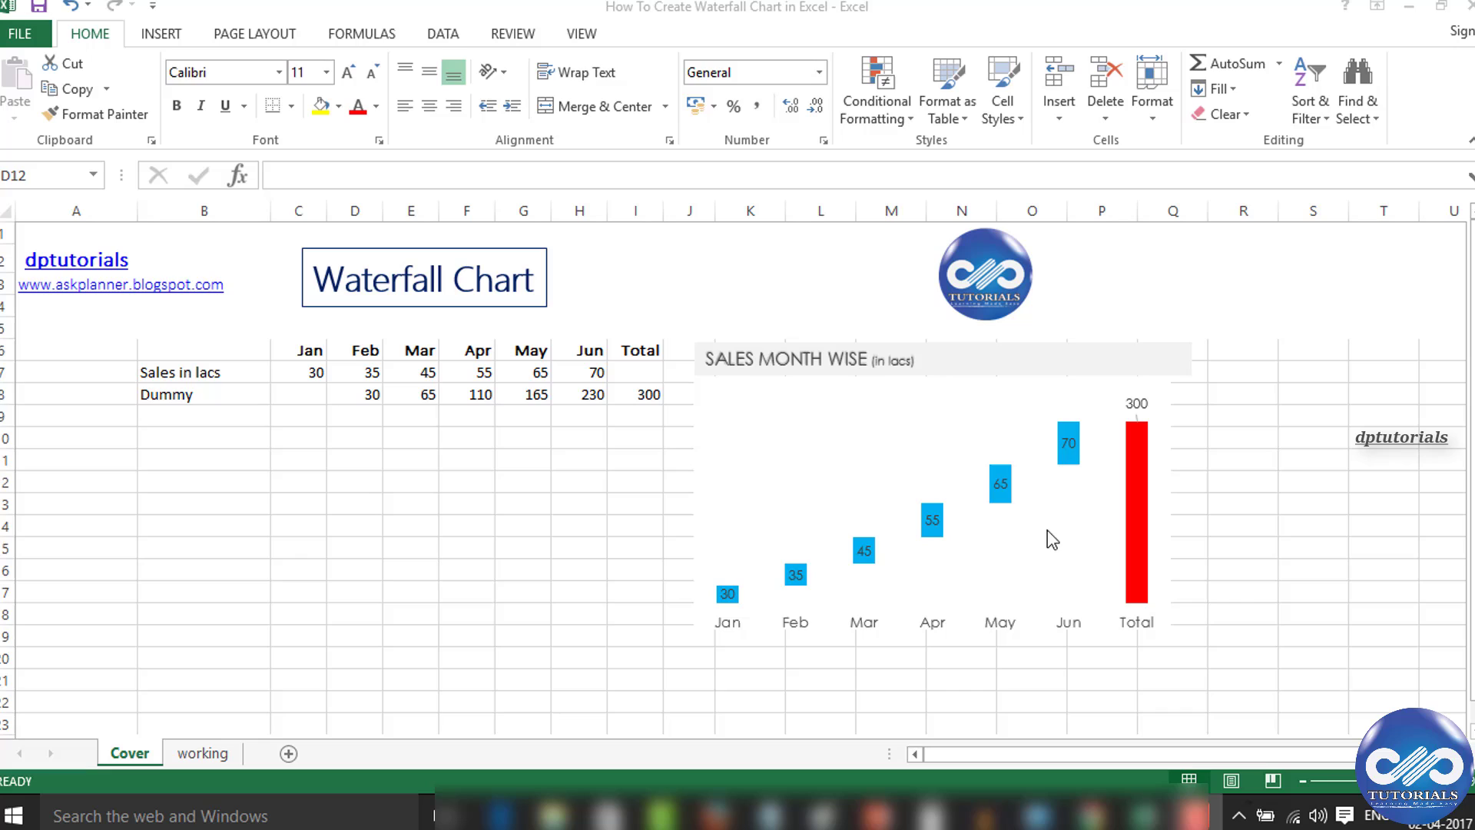
# Deselect the chart on the Cover sheet.
pyautogui.click(216, 761)
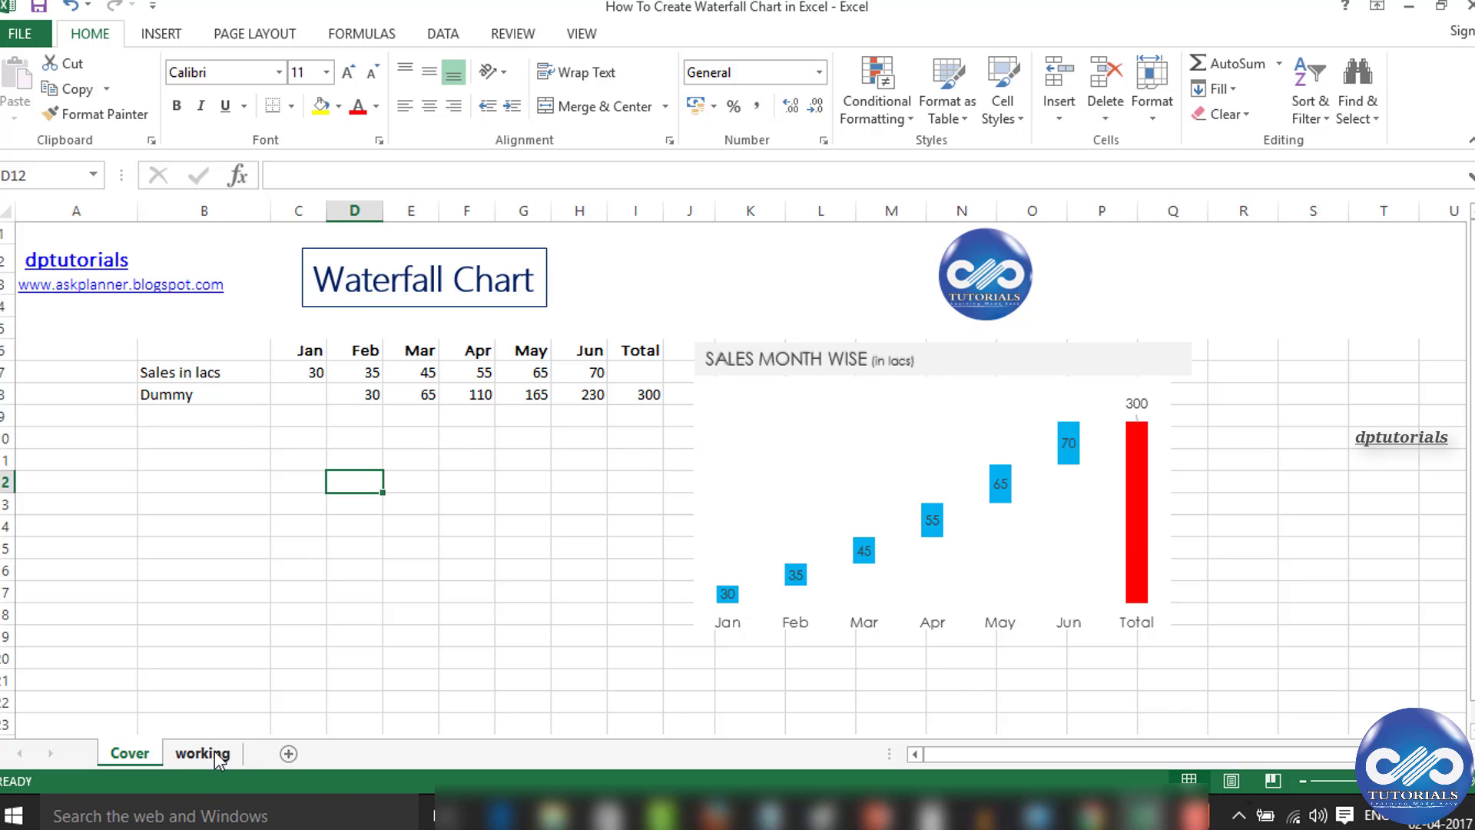
# On the working sheet, label cell B8 'Dummy'.
pyautogui.click(216, 758)
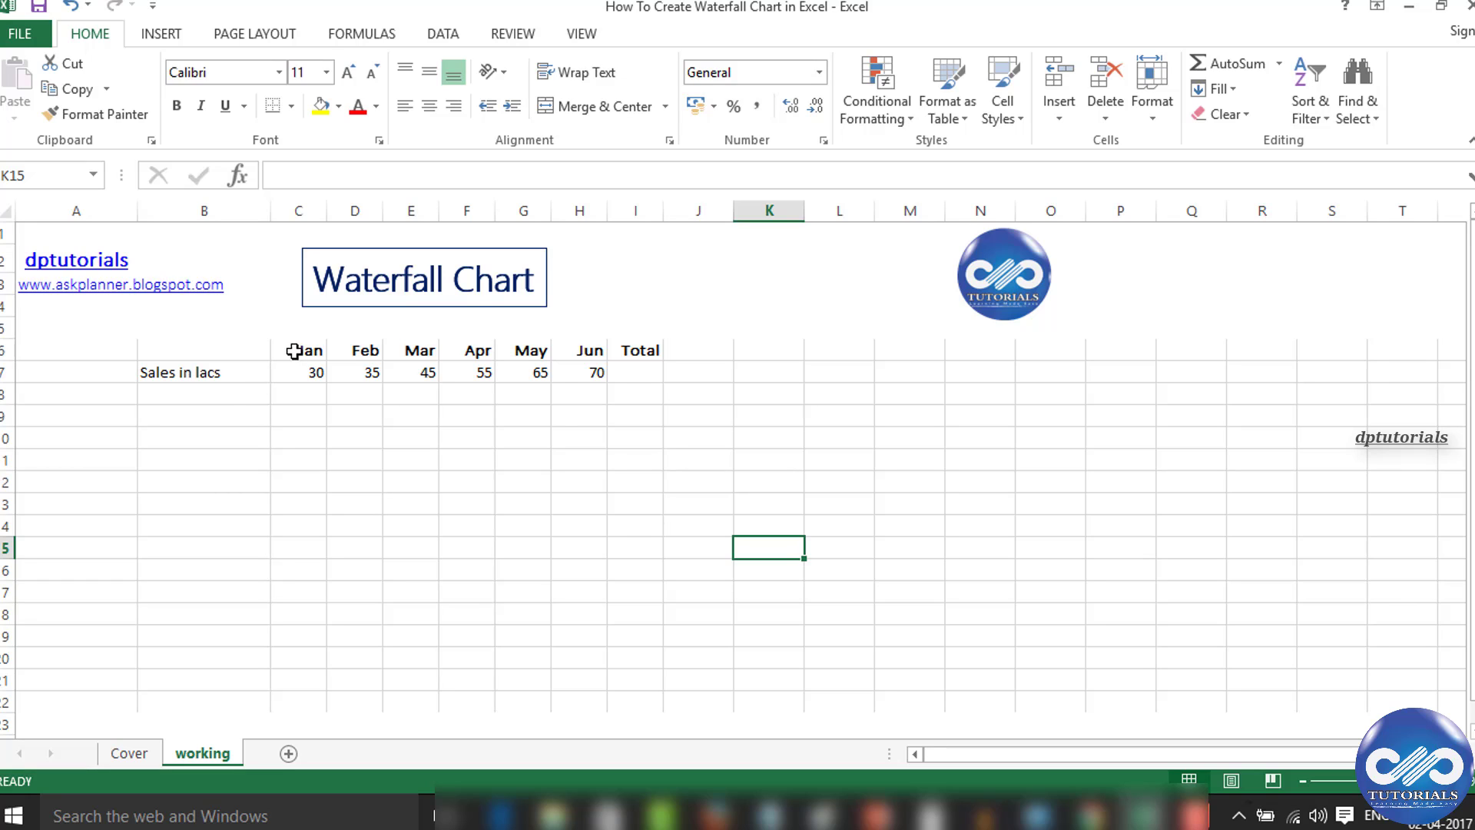
pyautogui.moveTo(296, 352); pyautogui.dragTo(573, 366)
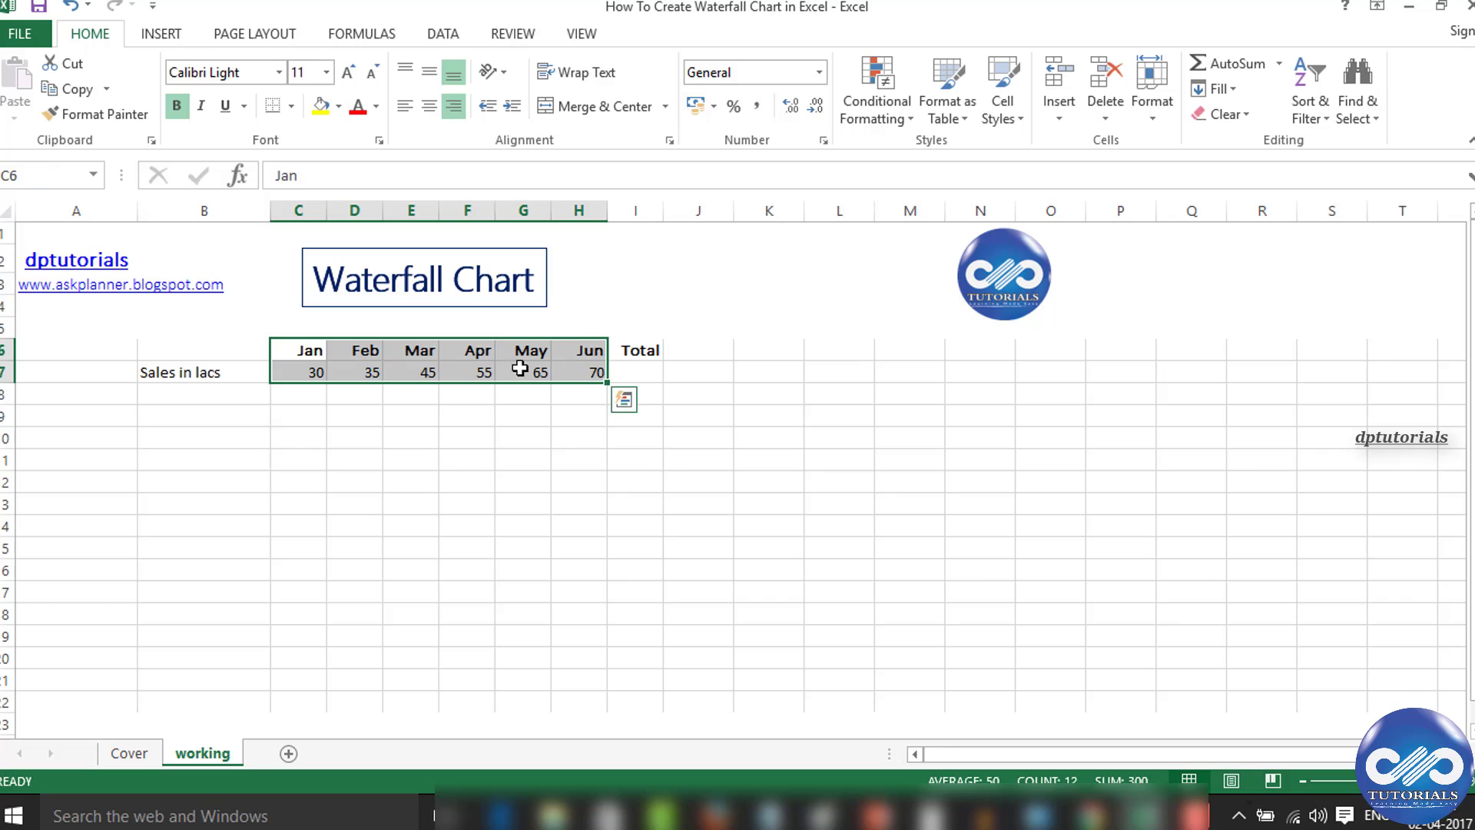
pyautogui.click(447, 482)
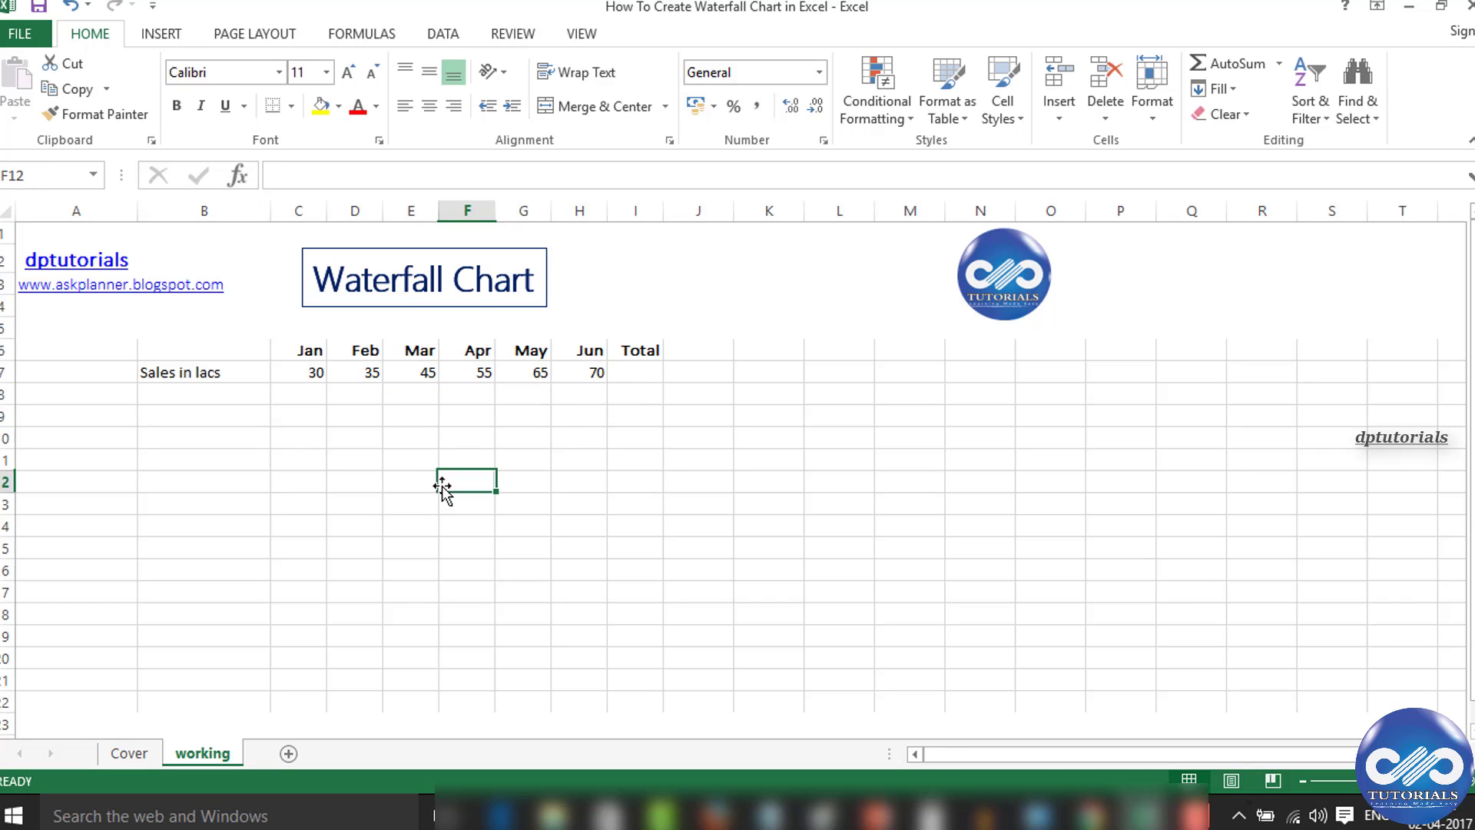
pyautogui.click(249, 399)
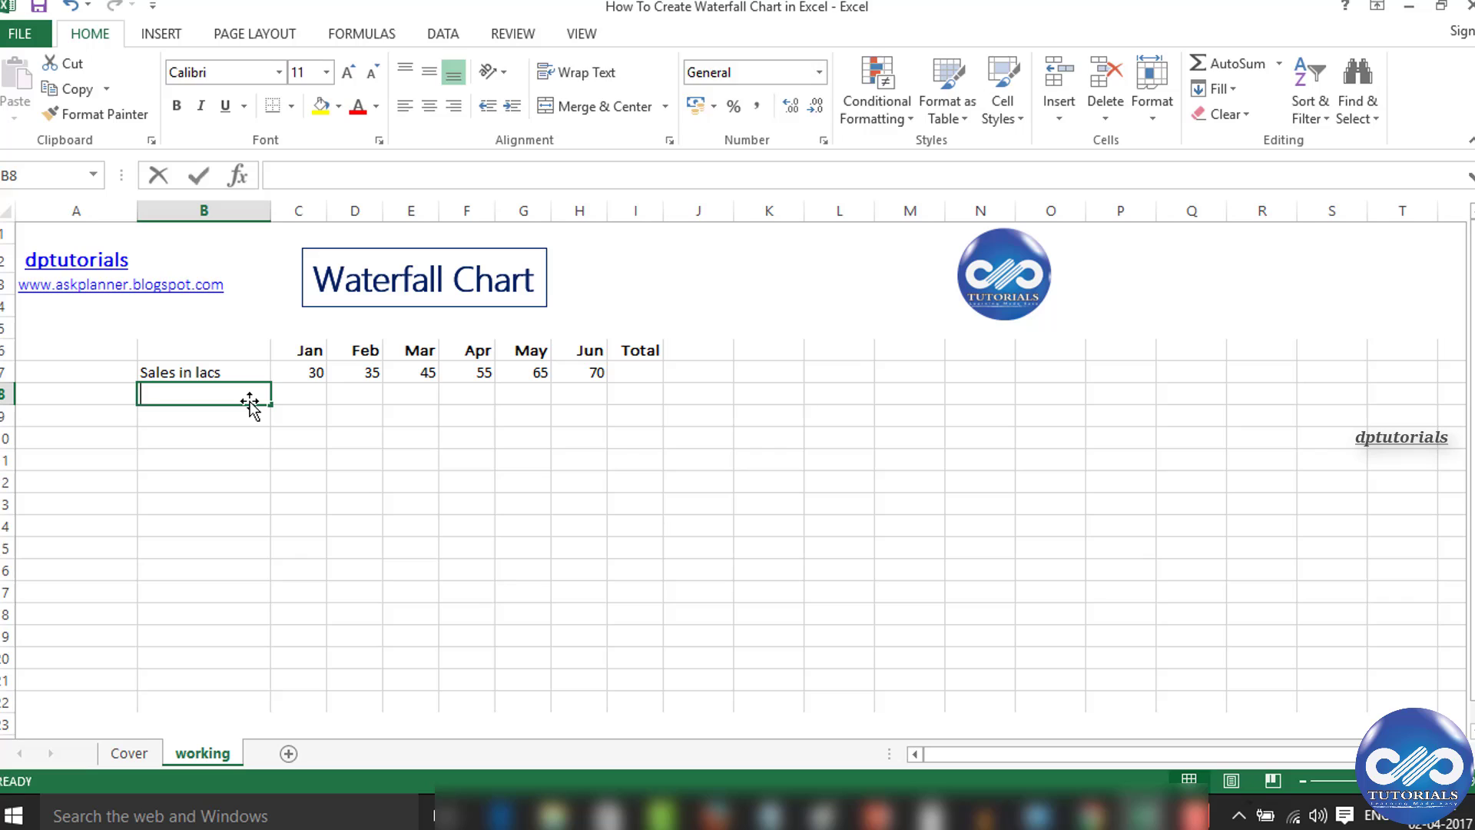
pyautogui.write('Dummy')
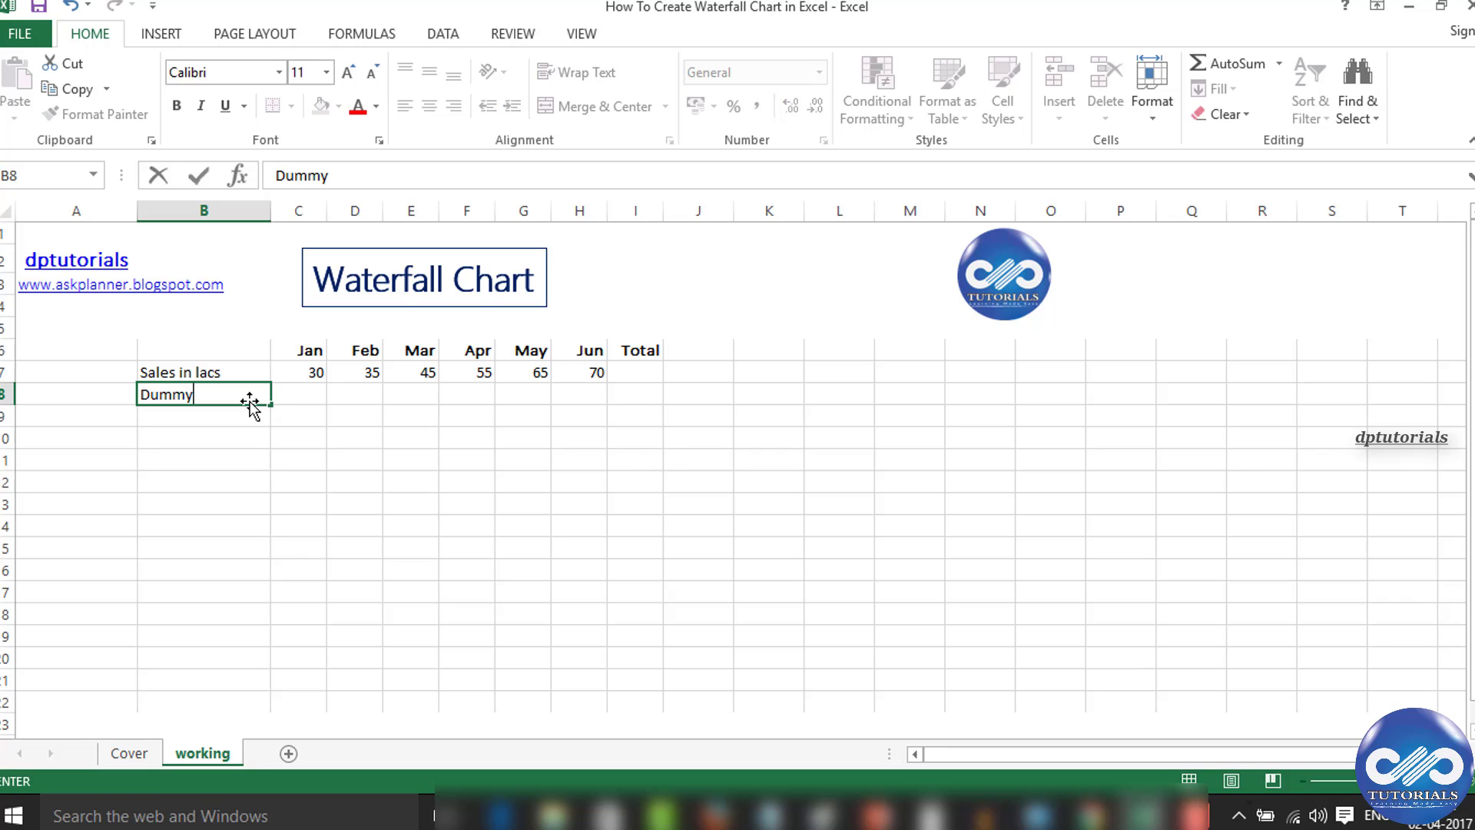
pyautogui.press('Tab')
# Enter the running-total formula =C7+C8 in D8.
pyautogui.press('Right')
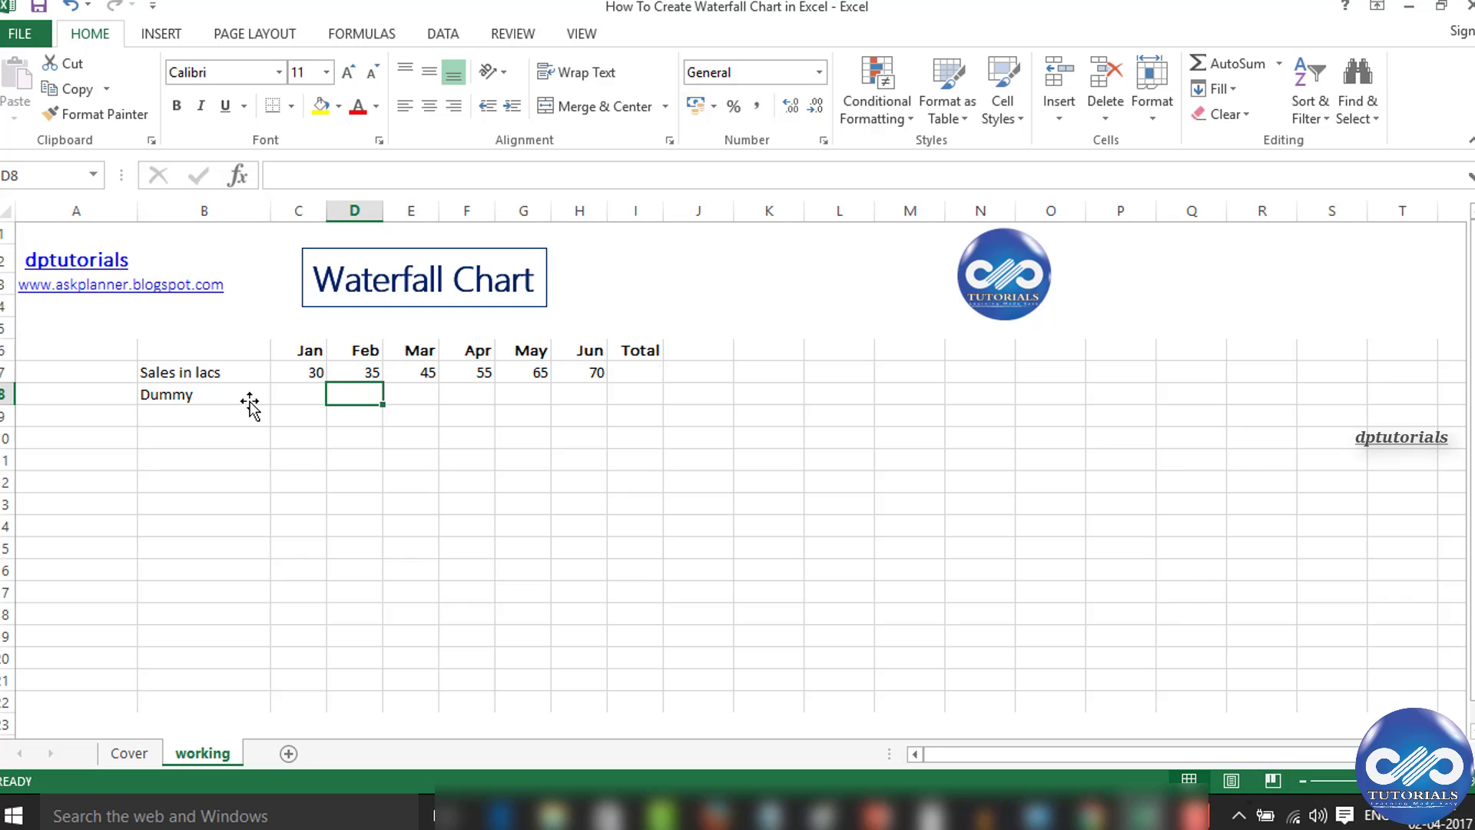
pyautogui.write('=')
pyautogui.press('Left')
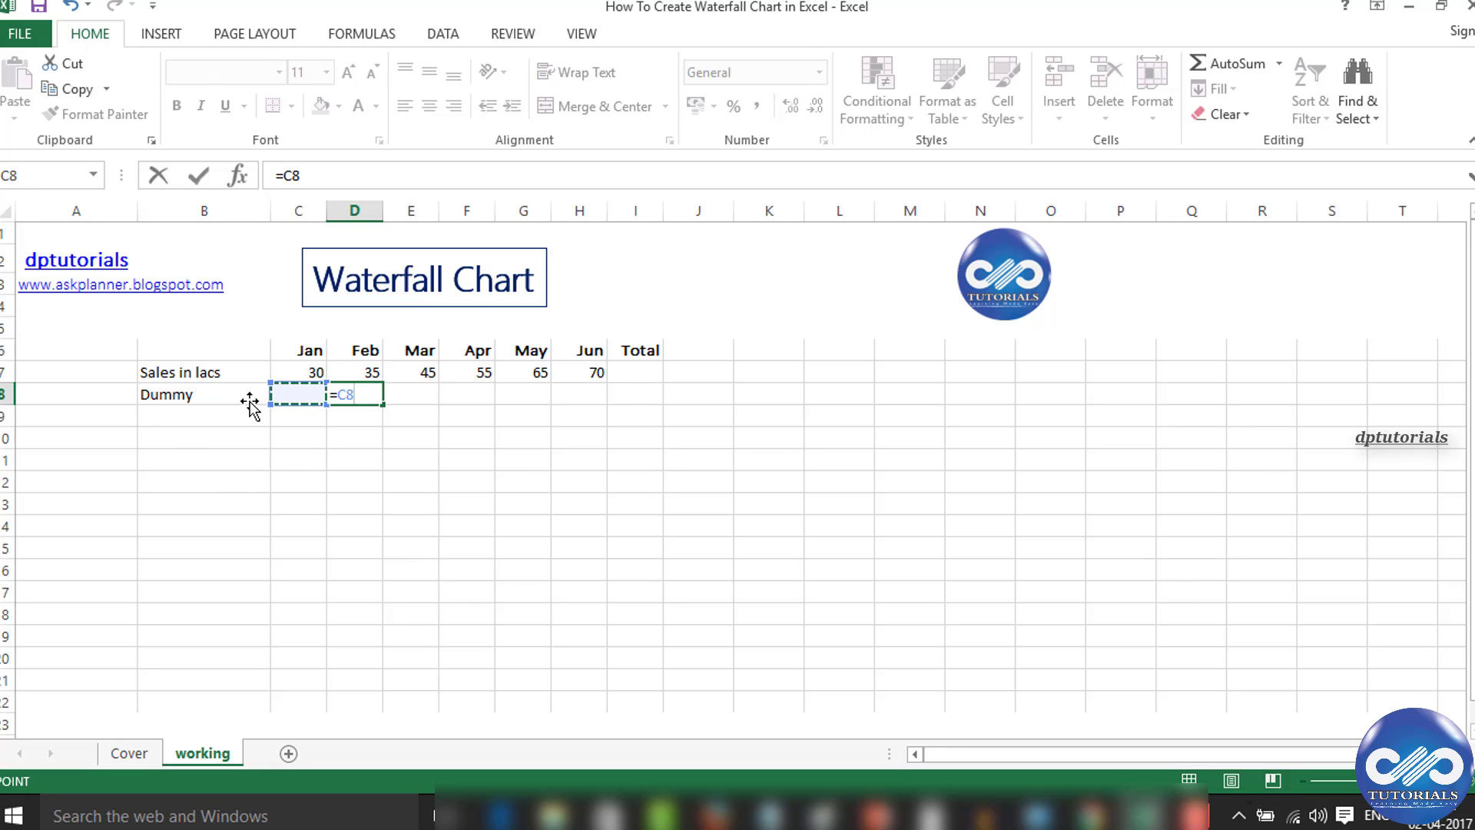
pyautogui.press('Up')
pyautogui.write('+')
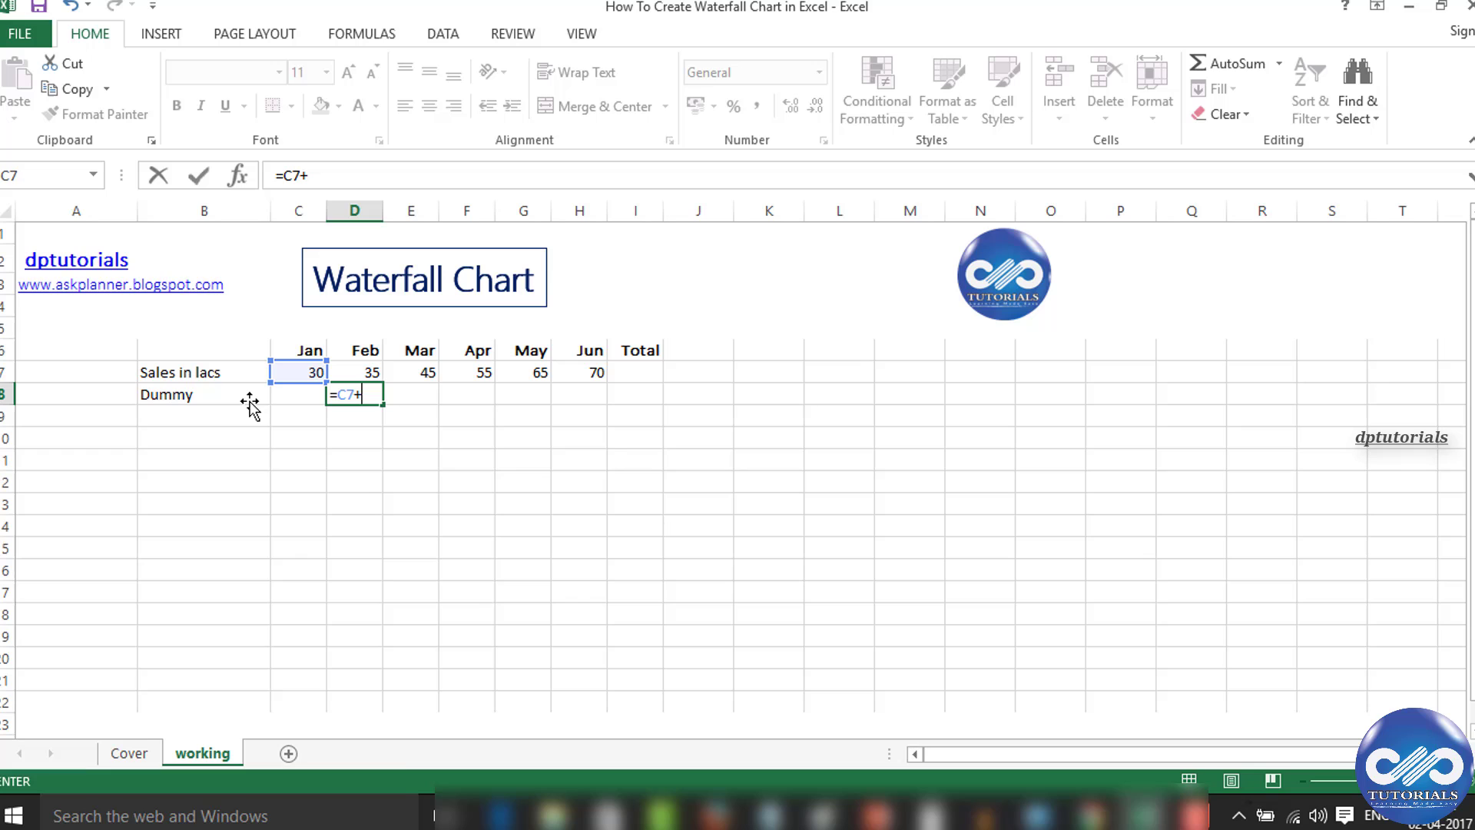
pyautogui.press('Left')
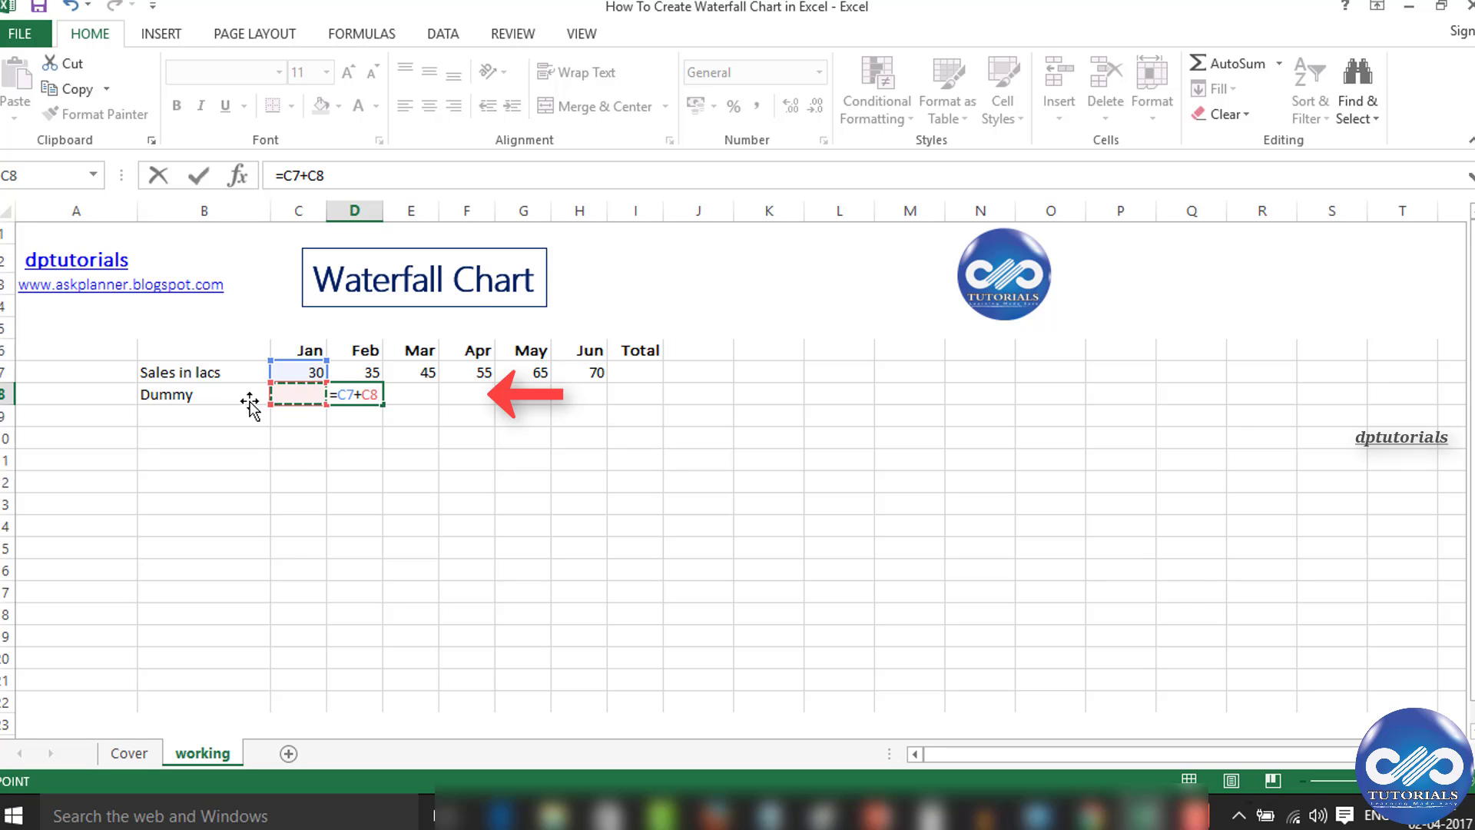
pyautogui.press('Return')
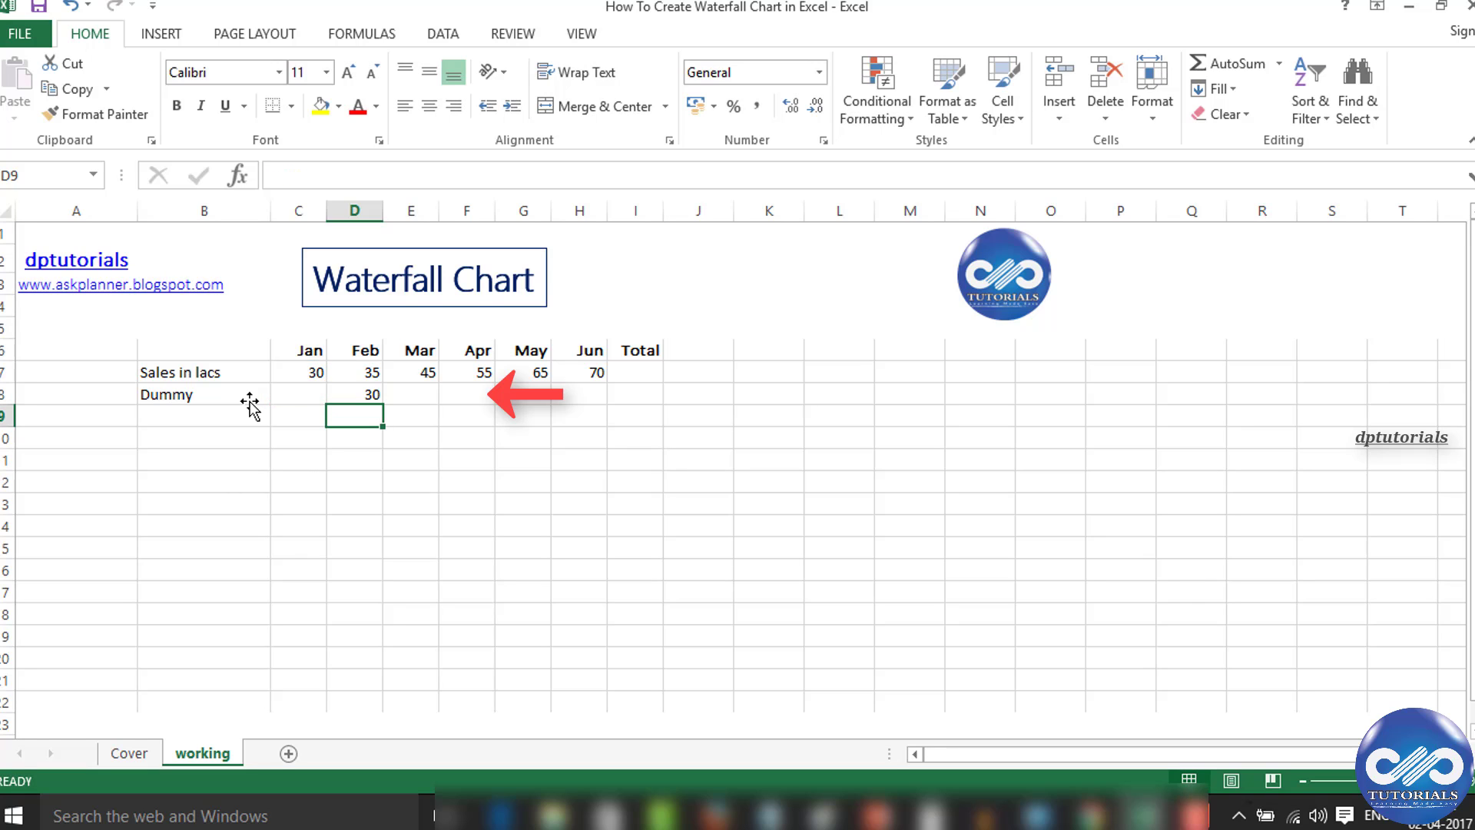
# Fill the D8 formula right along the Dummy row through Total.
pyautogui.press('Up')
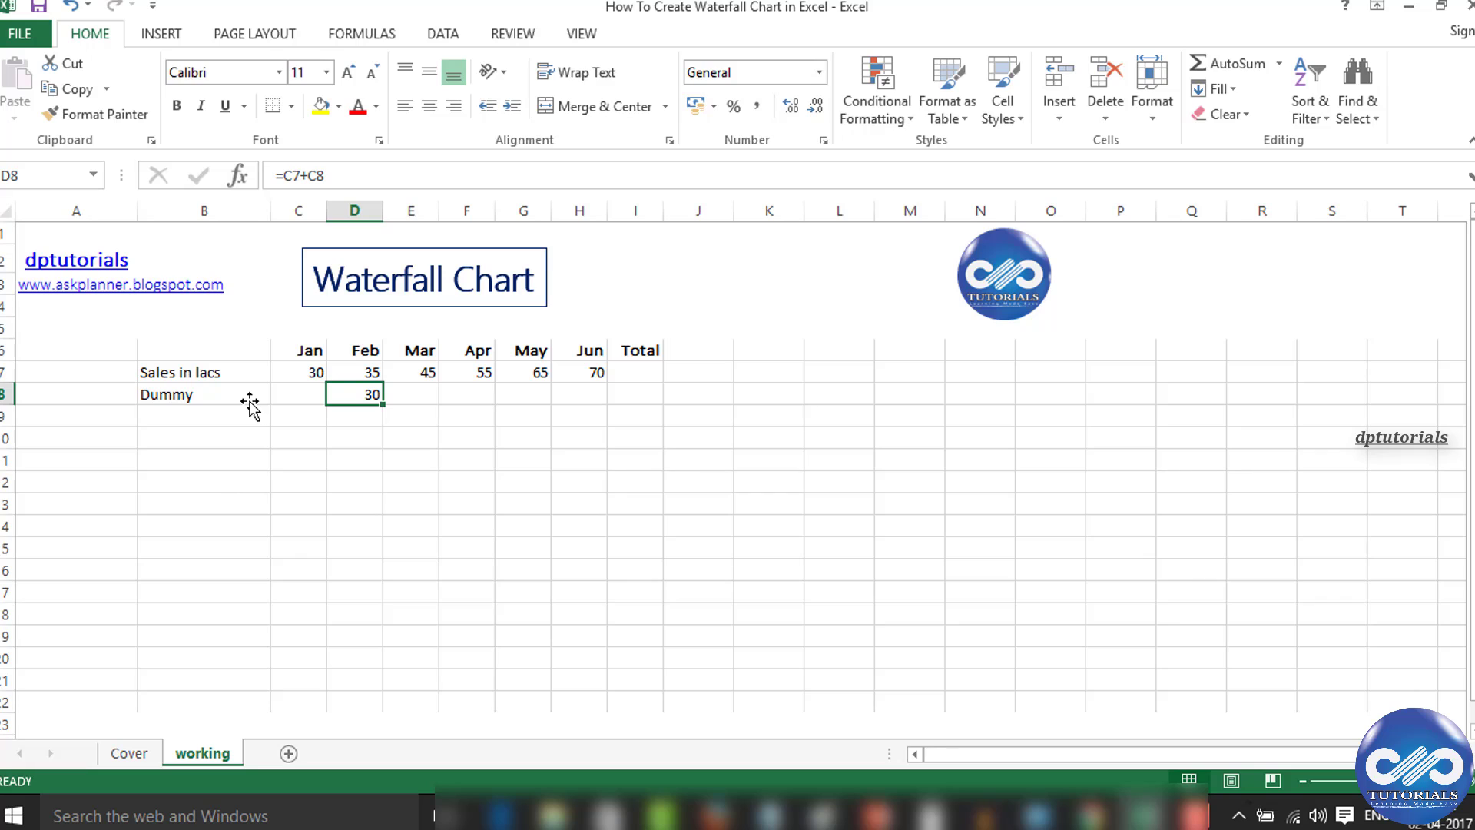
pyautogui.hotkey('shift', 'Right')
pyautogui.hotkey('shift', 'Right')
pyautogui.hotkey('shift', 'Right')
pyautogui.hotkey('shift', 'Right')
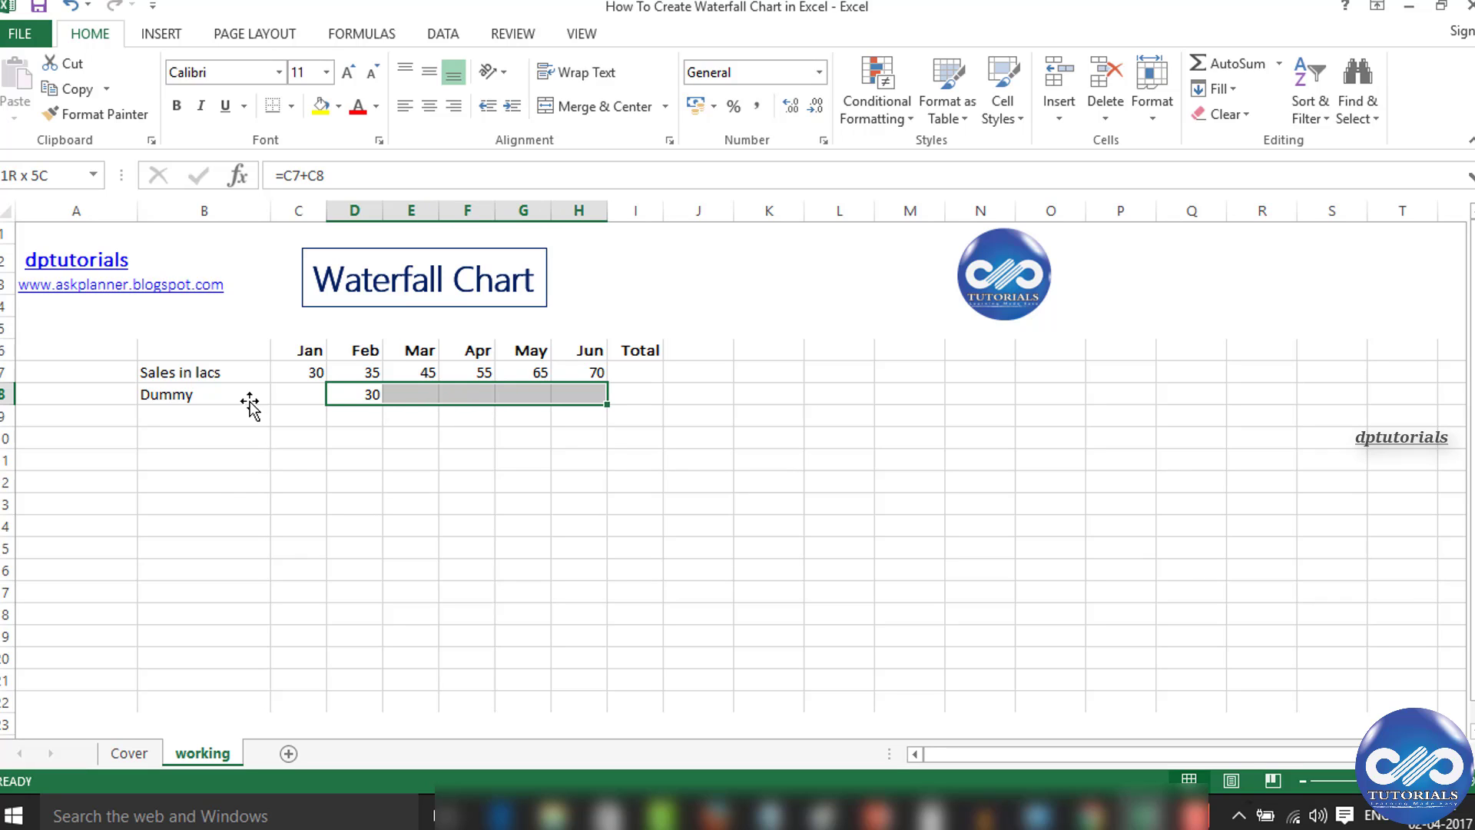
pyautogui.hotkey('shift', 'Right')
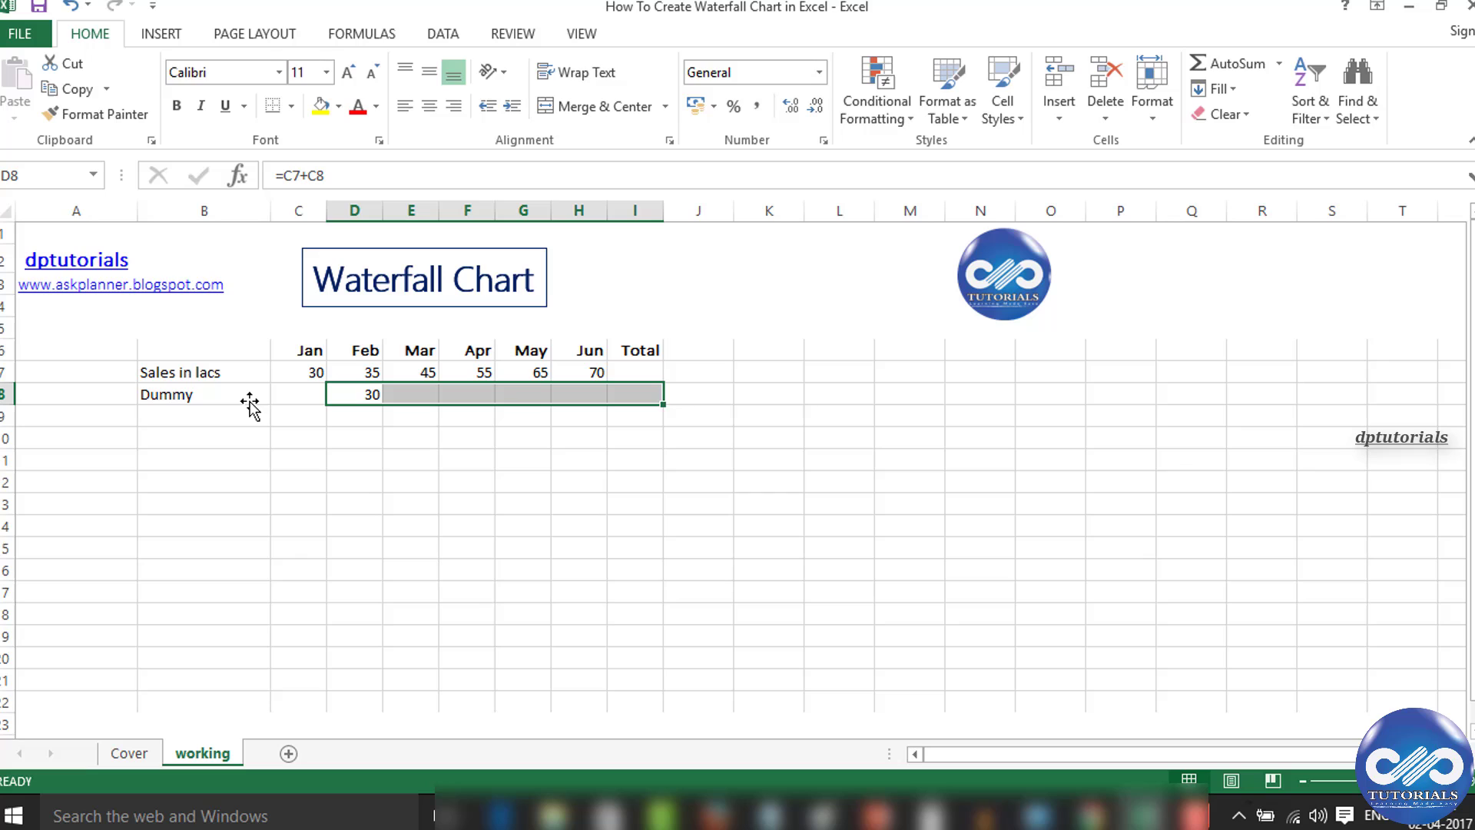
pyautogui.hotkey('ctrl', 'r')
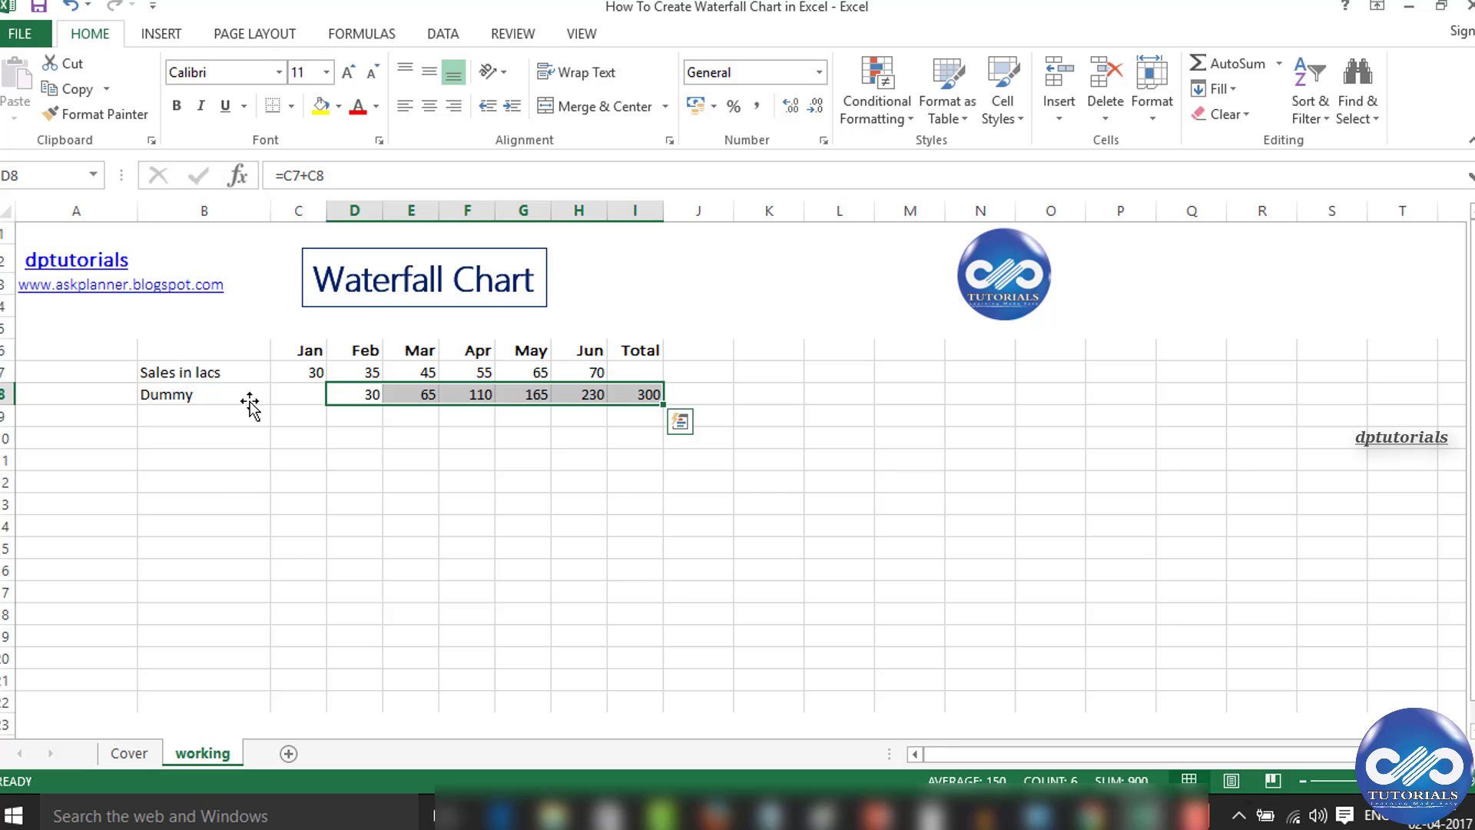
# Insert a stacked column chart of table B6:I8 using Quick Analysis.
pyautogui.click(585, 458)
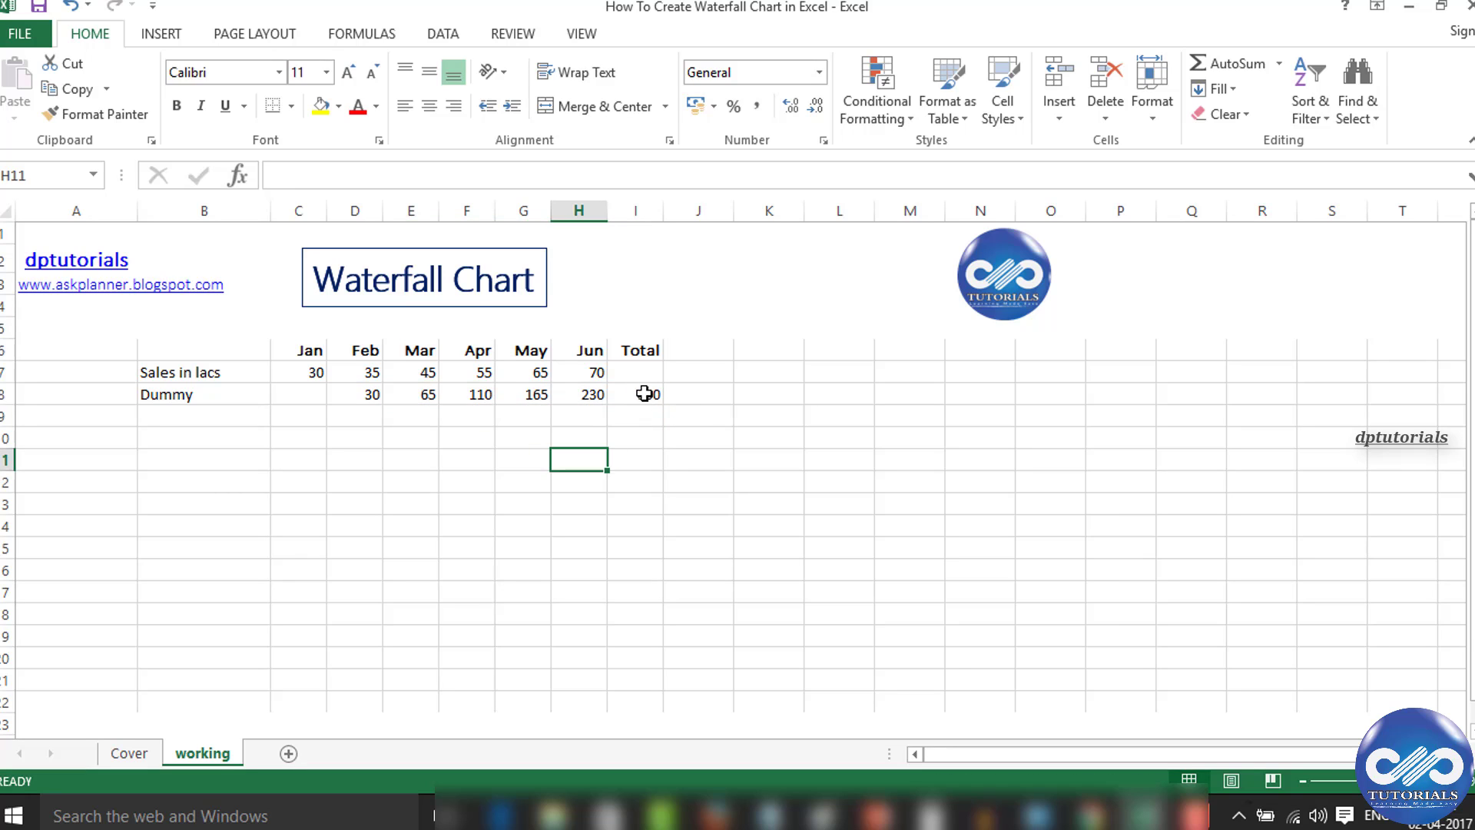
pyautogui.click(641, 394)
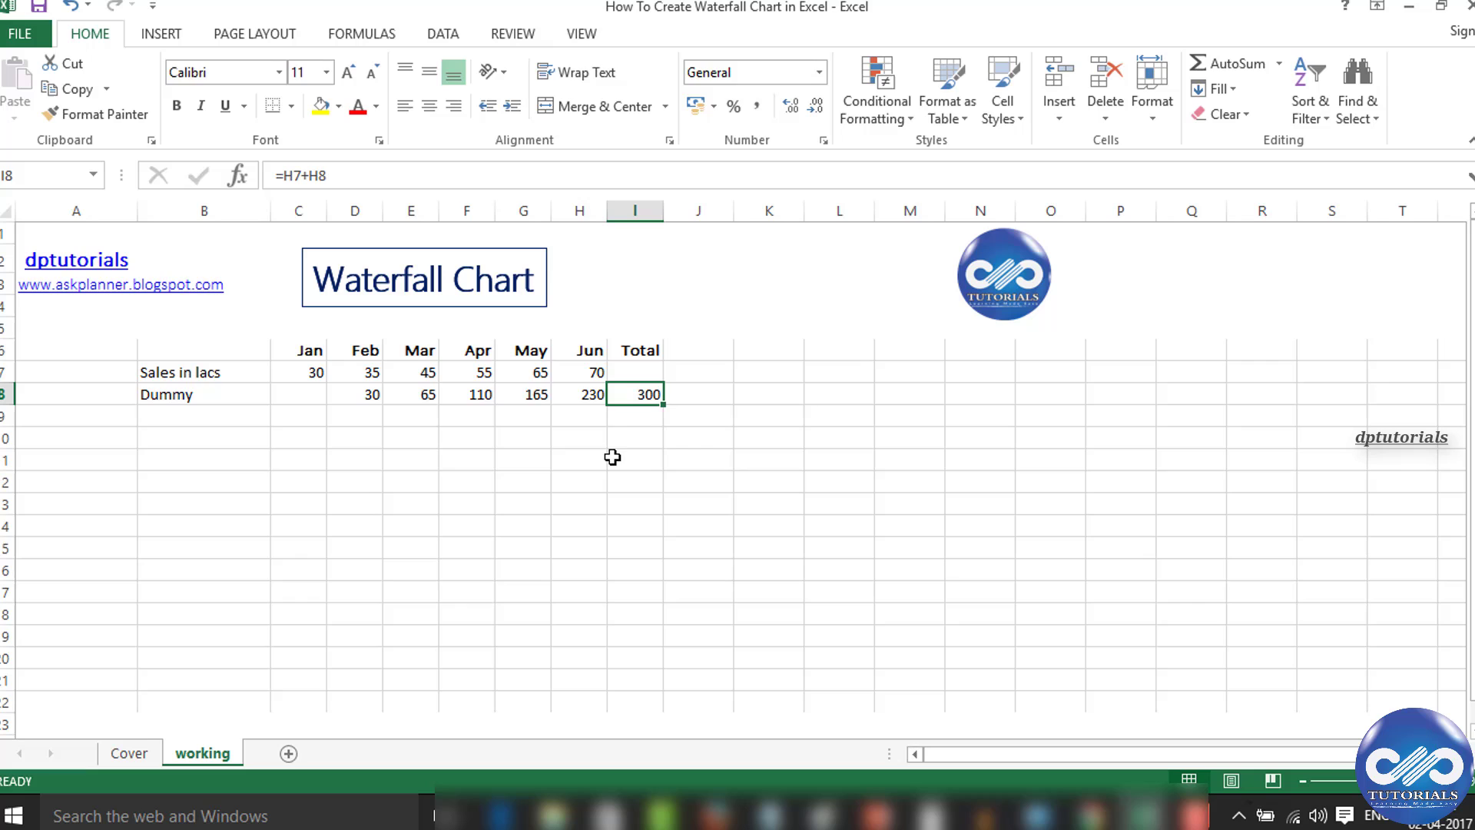
pyautogui.moveTo(642, 395); pyautogui.dragTo(198, 353)
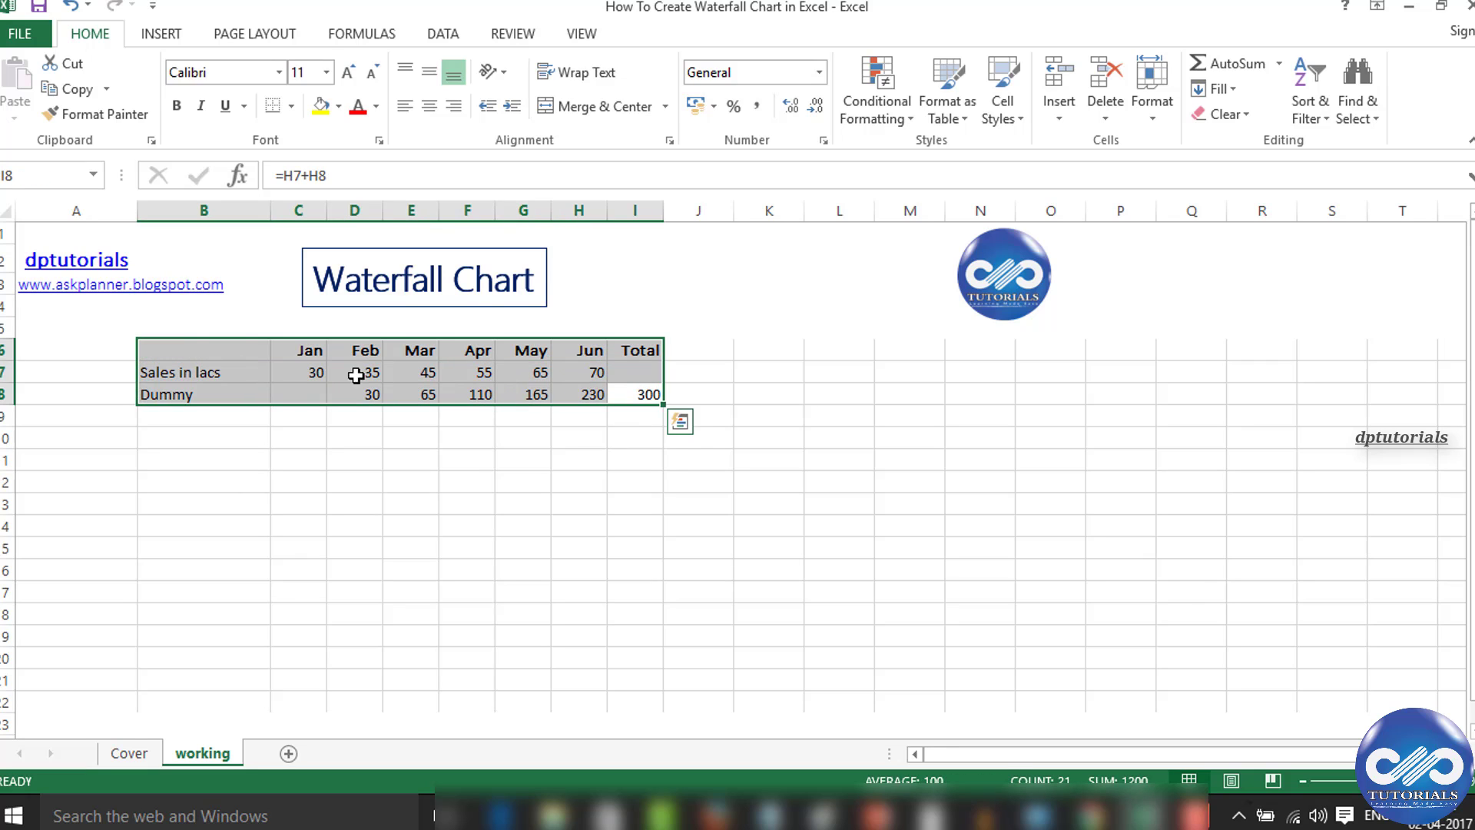
pyautogui.click(681, 426)
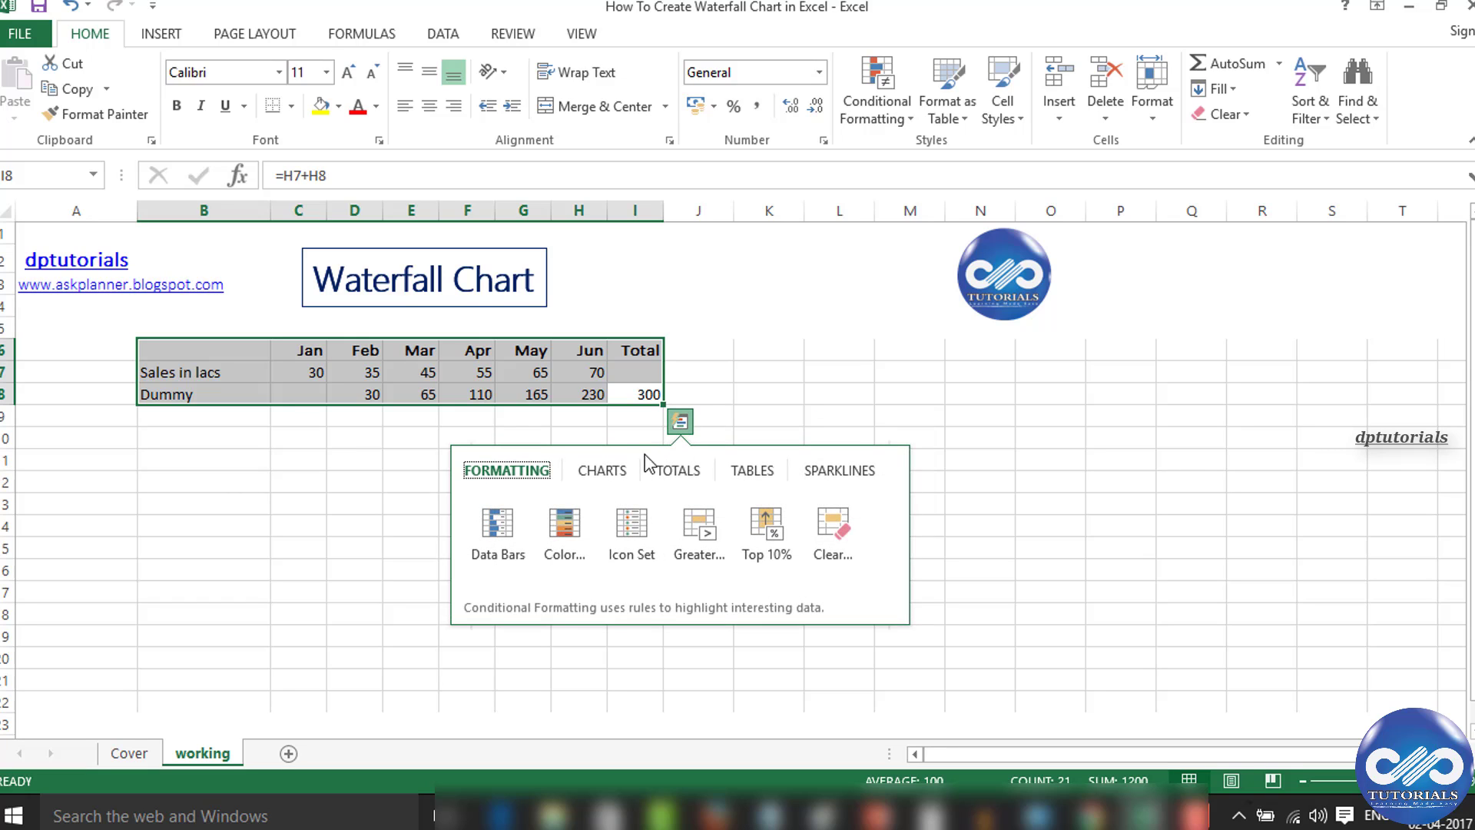
pyautogui.click(602, 470)
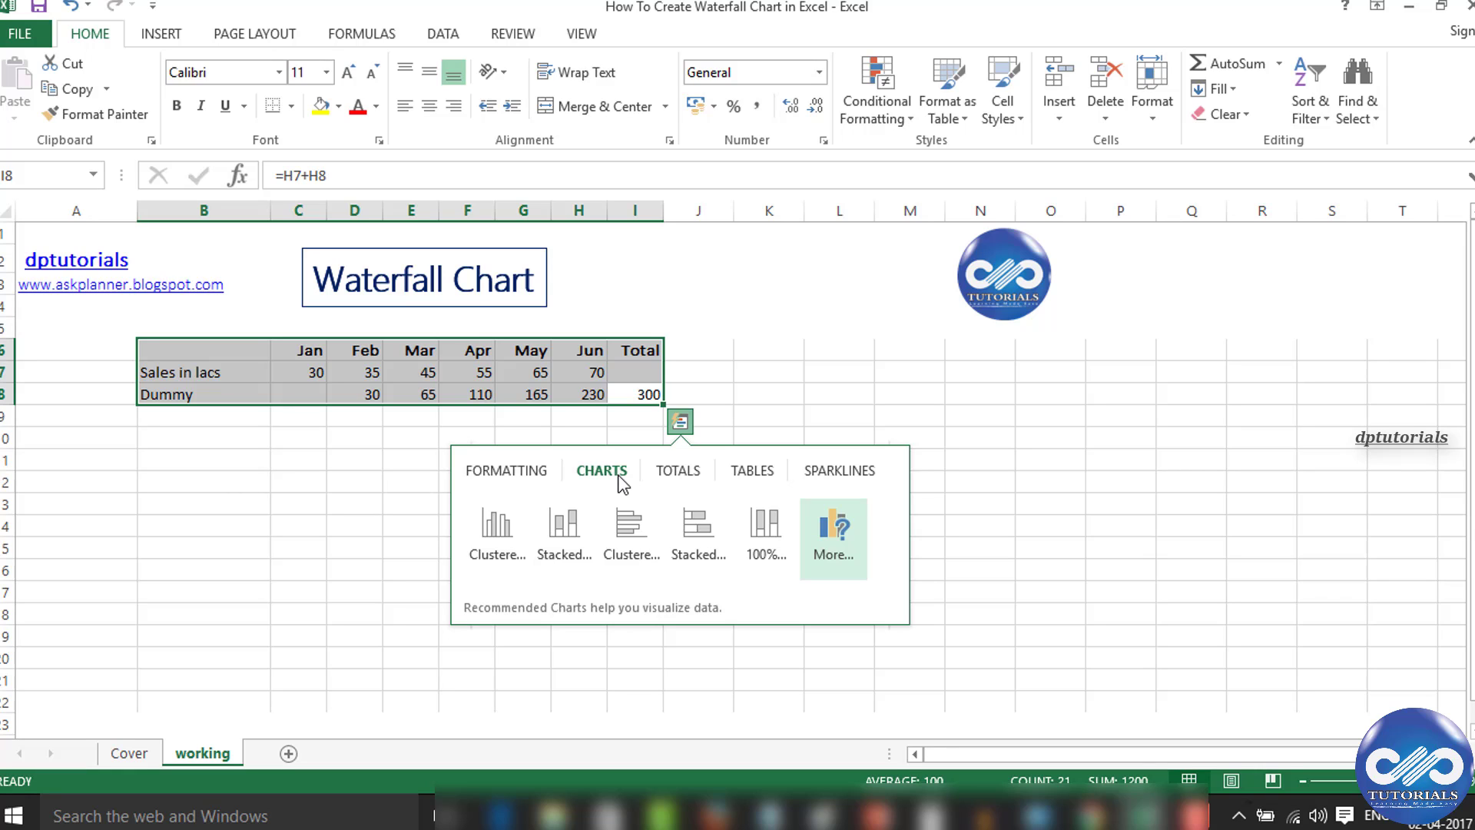
pyautogui.click(560, 539)
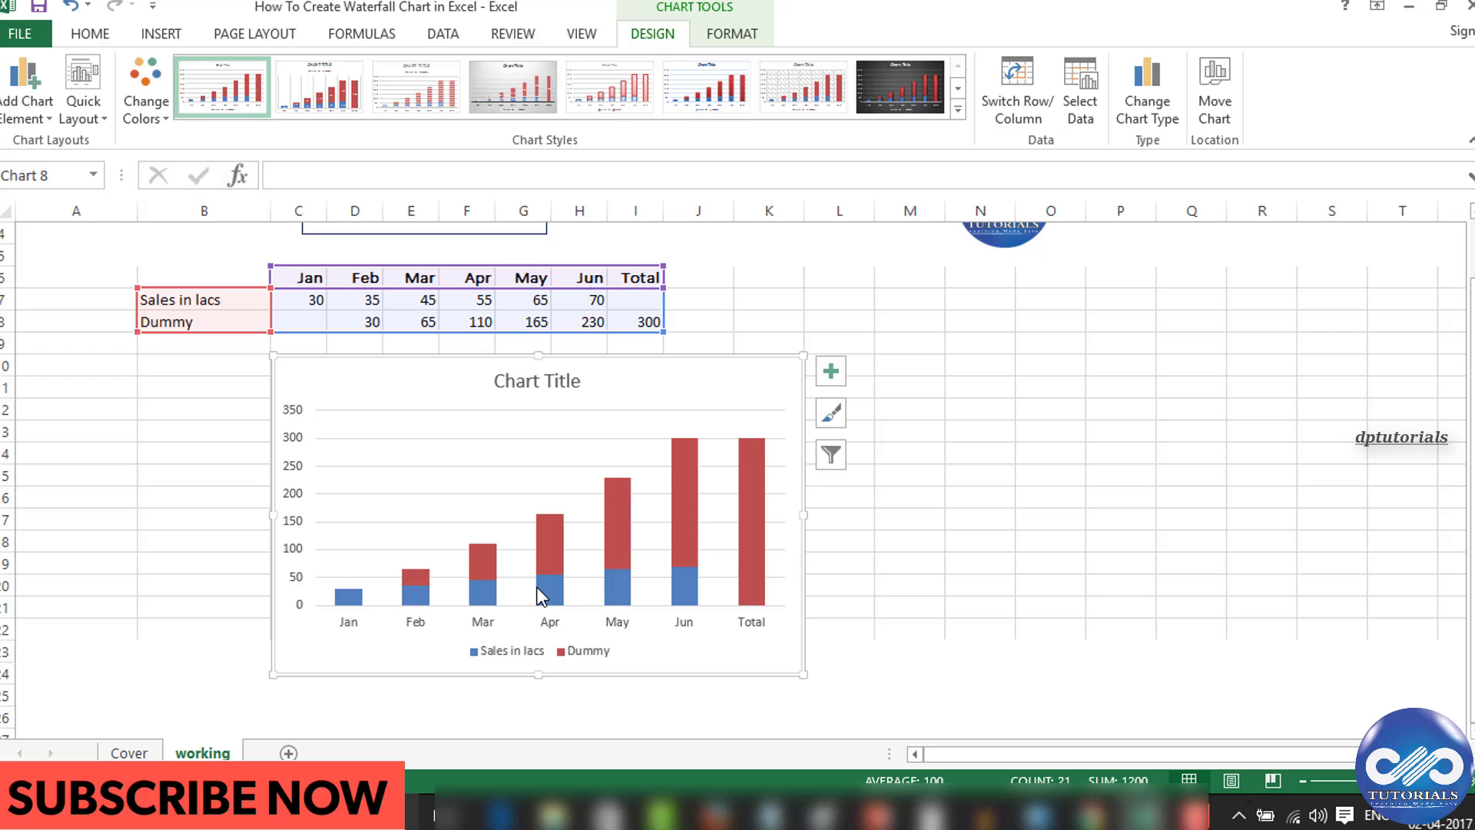
pyautogui.moveTo(550, 553)
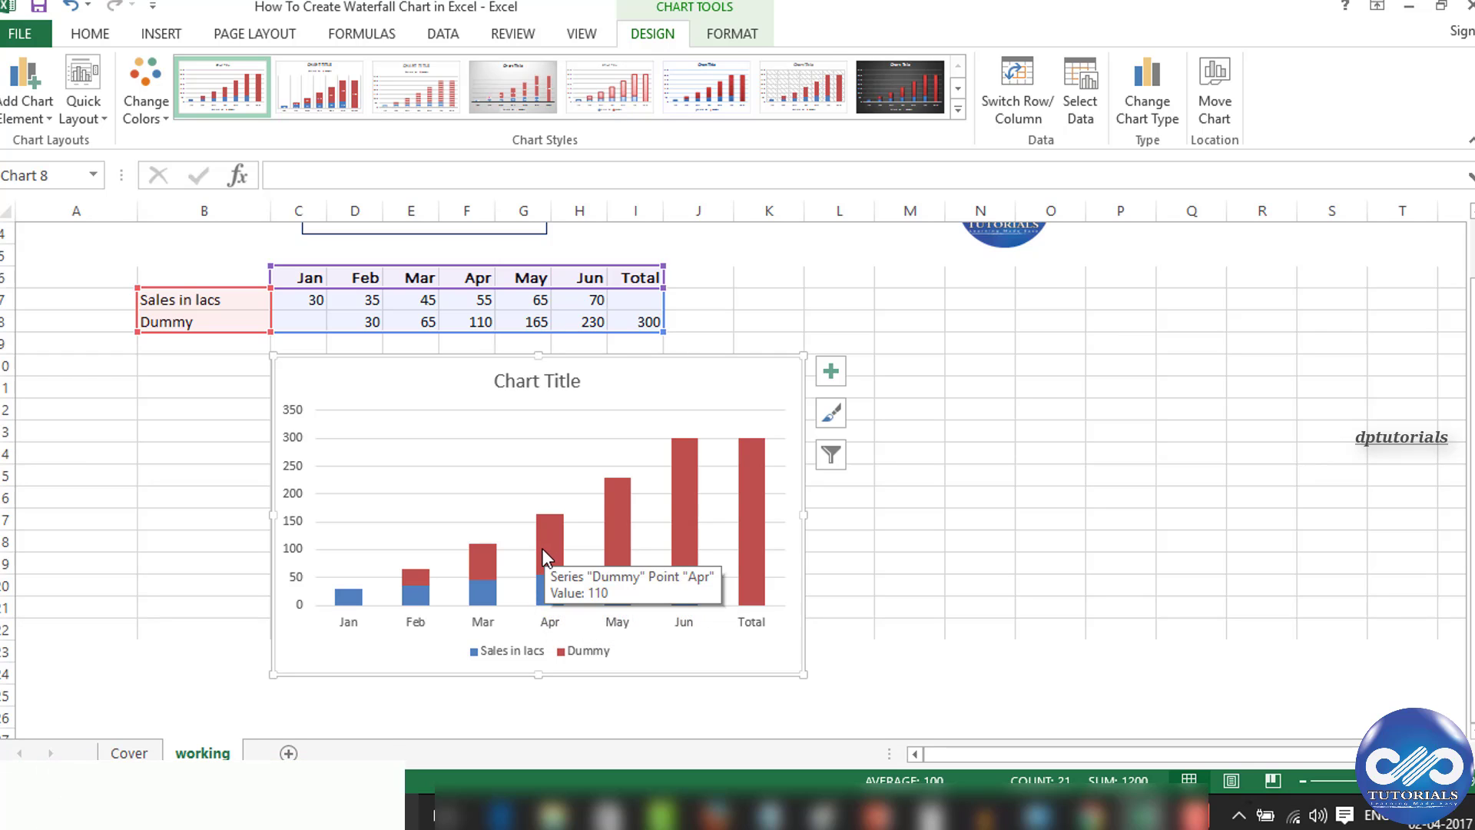
# In Select Data, move the Dummy series up ahead of Sales in lacs.
pyautogui.rightClick(507, 500)
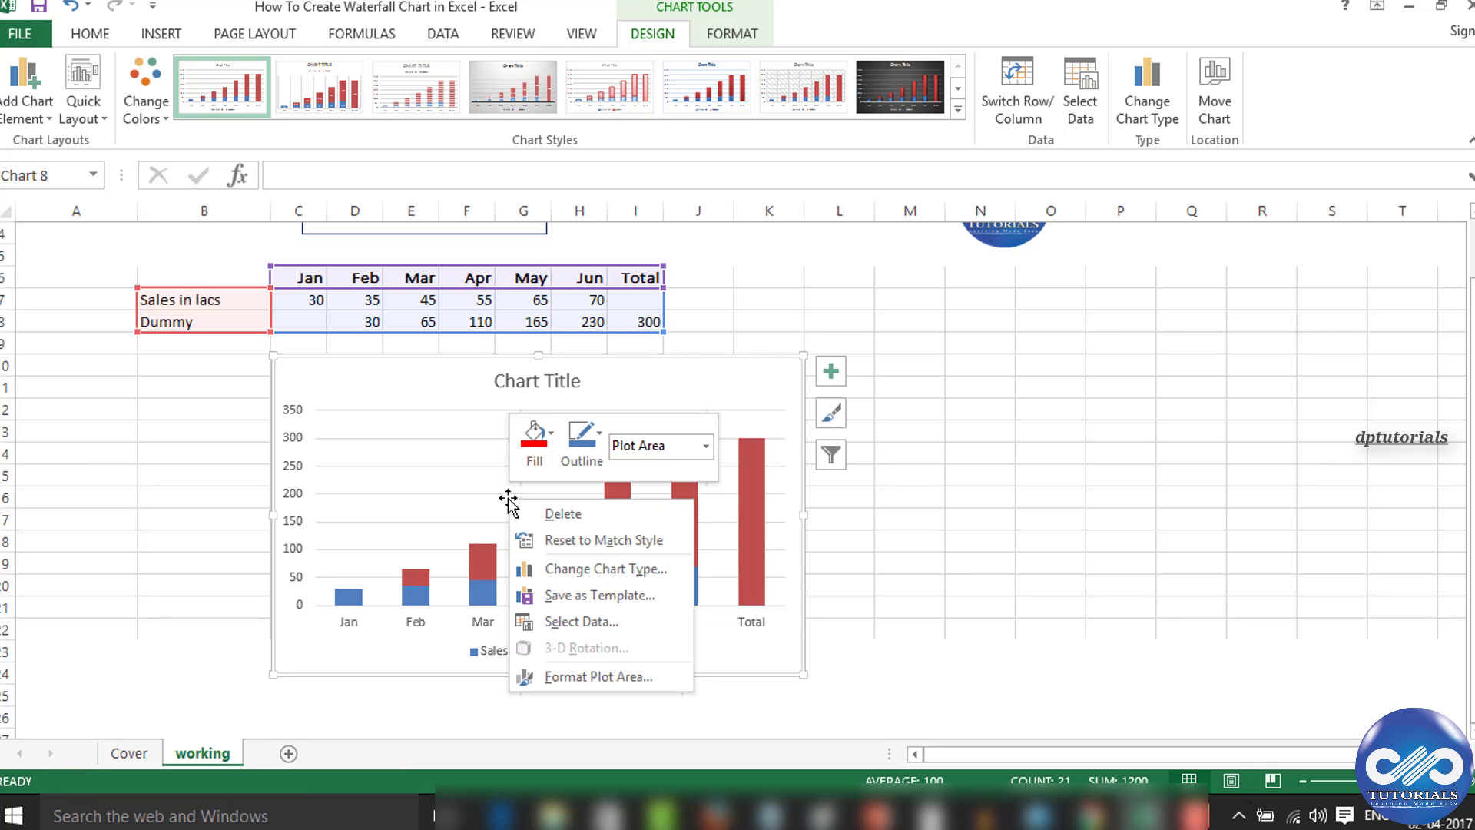
pyautogui.click(639, 622)
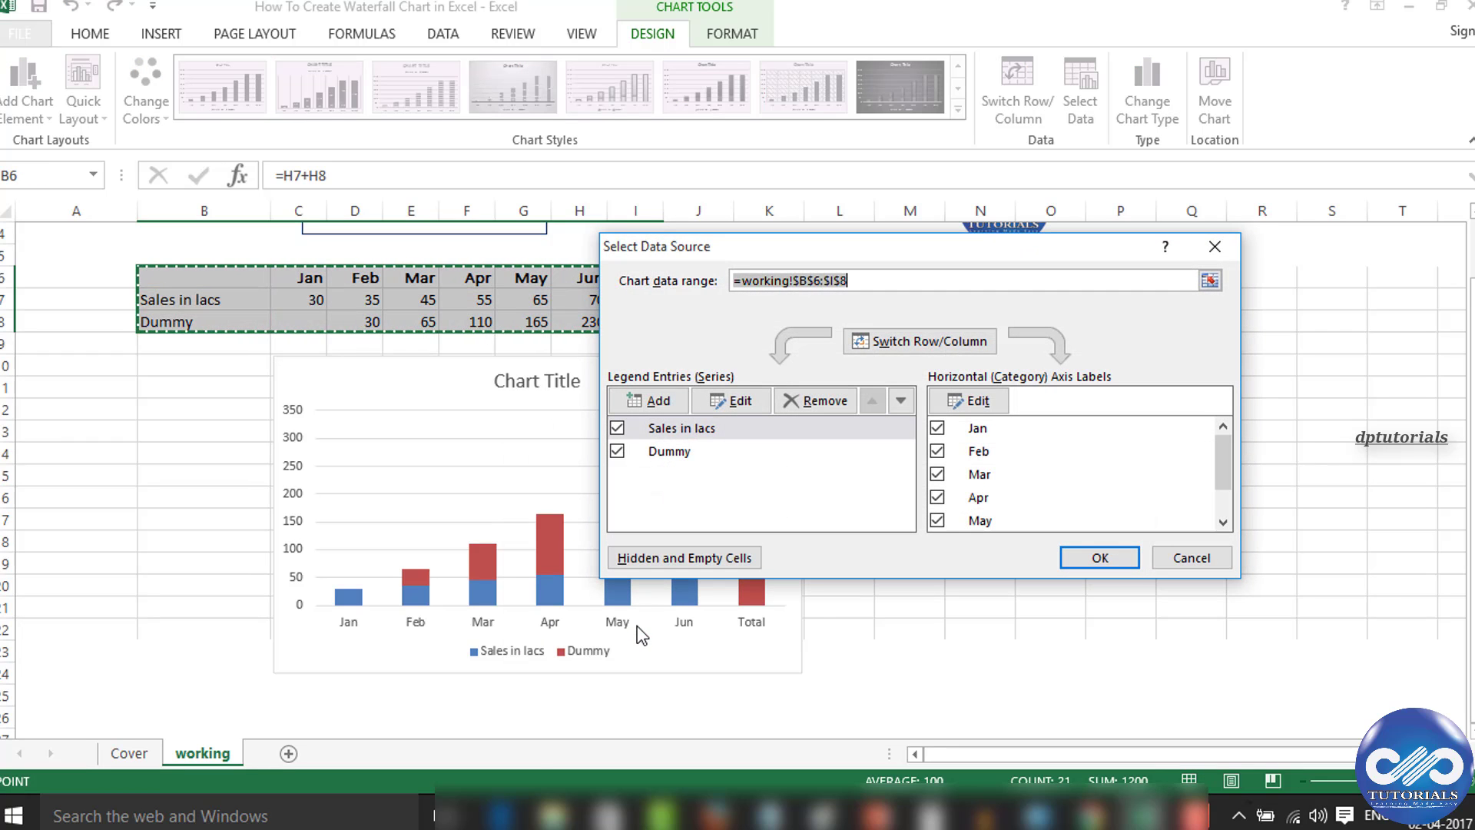
pyautogui.click(691, 461)
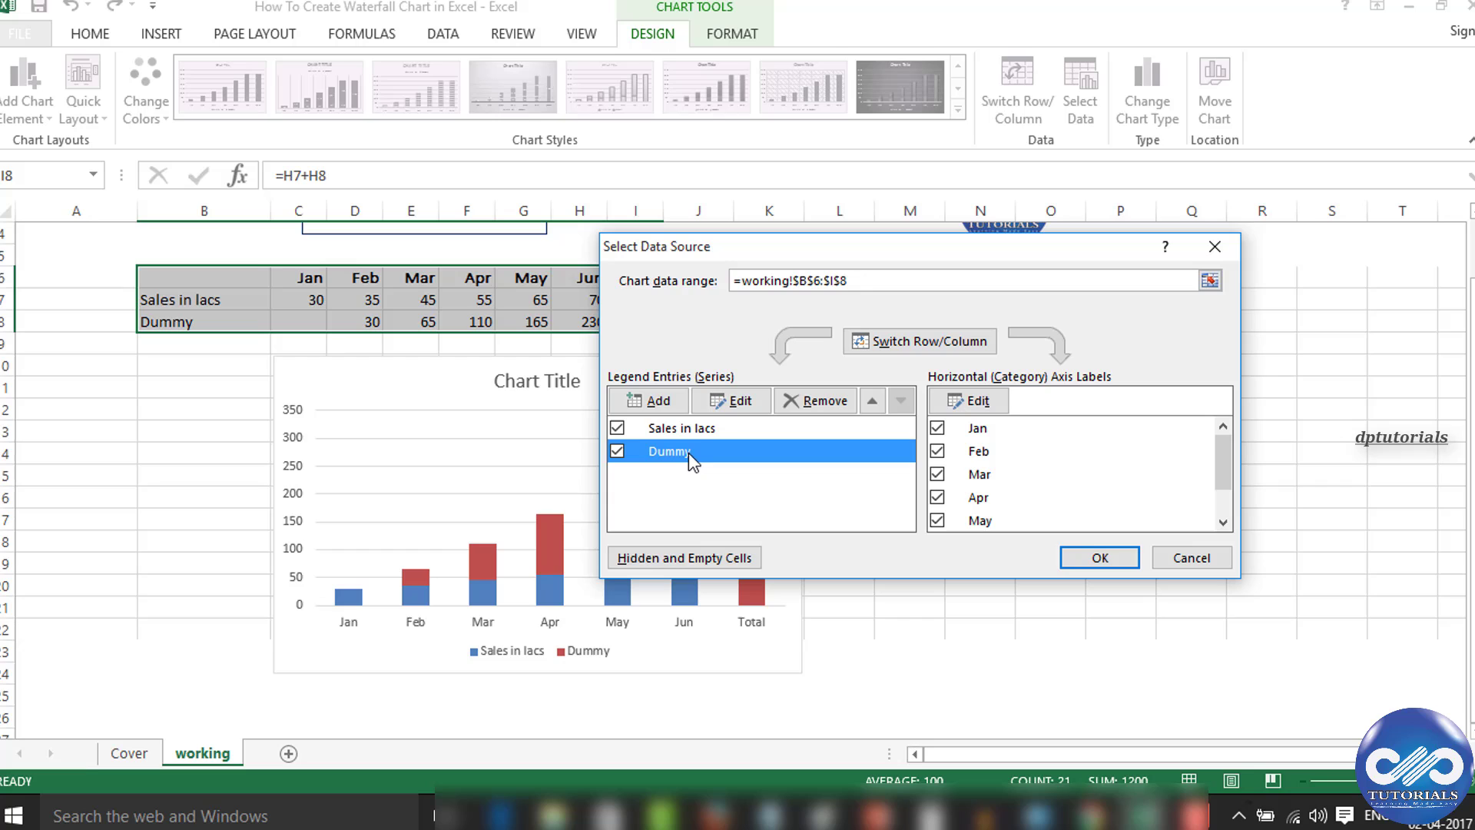
pyautogui.click(875, 404)
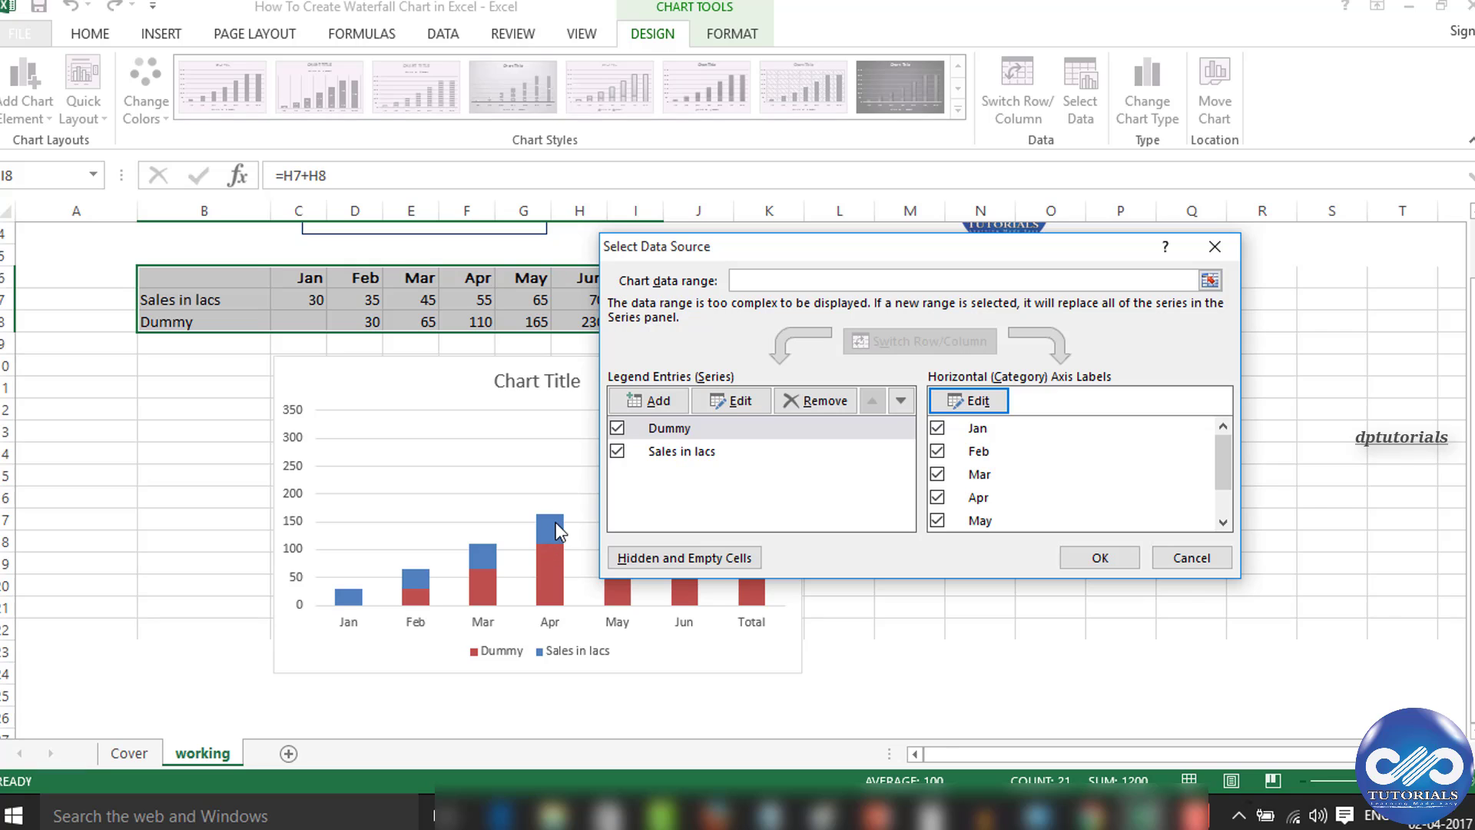
pyautogui.click(1098, 558)
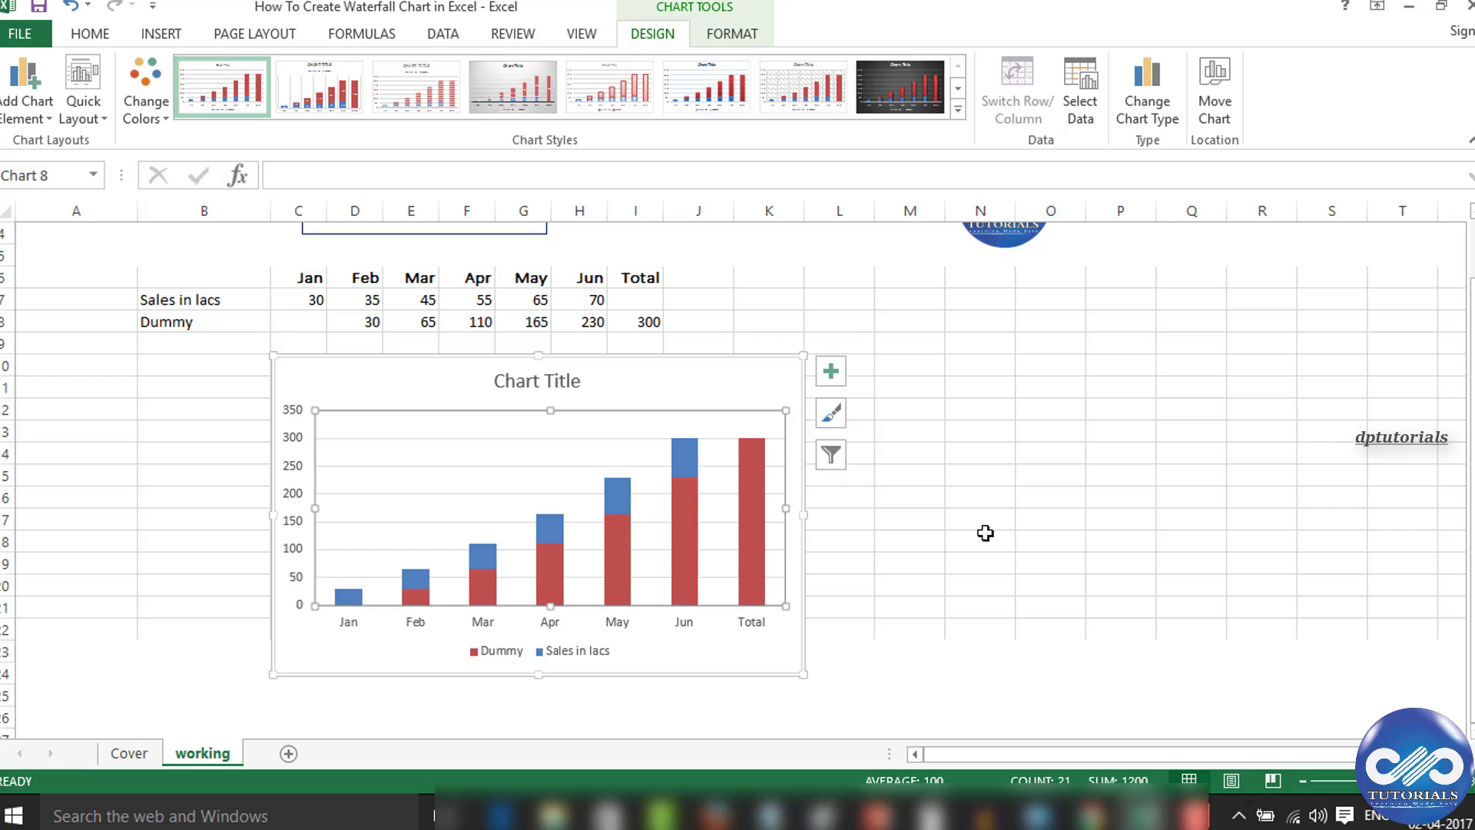
# Fill the Dummy bars white so they vanish, then select the Total point.
pyautogui.moveTo(684, 536)
pyautogui.click(692, 521)
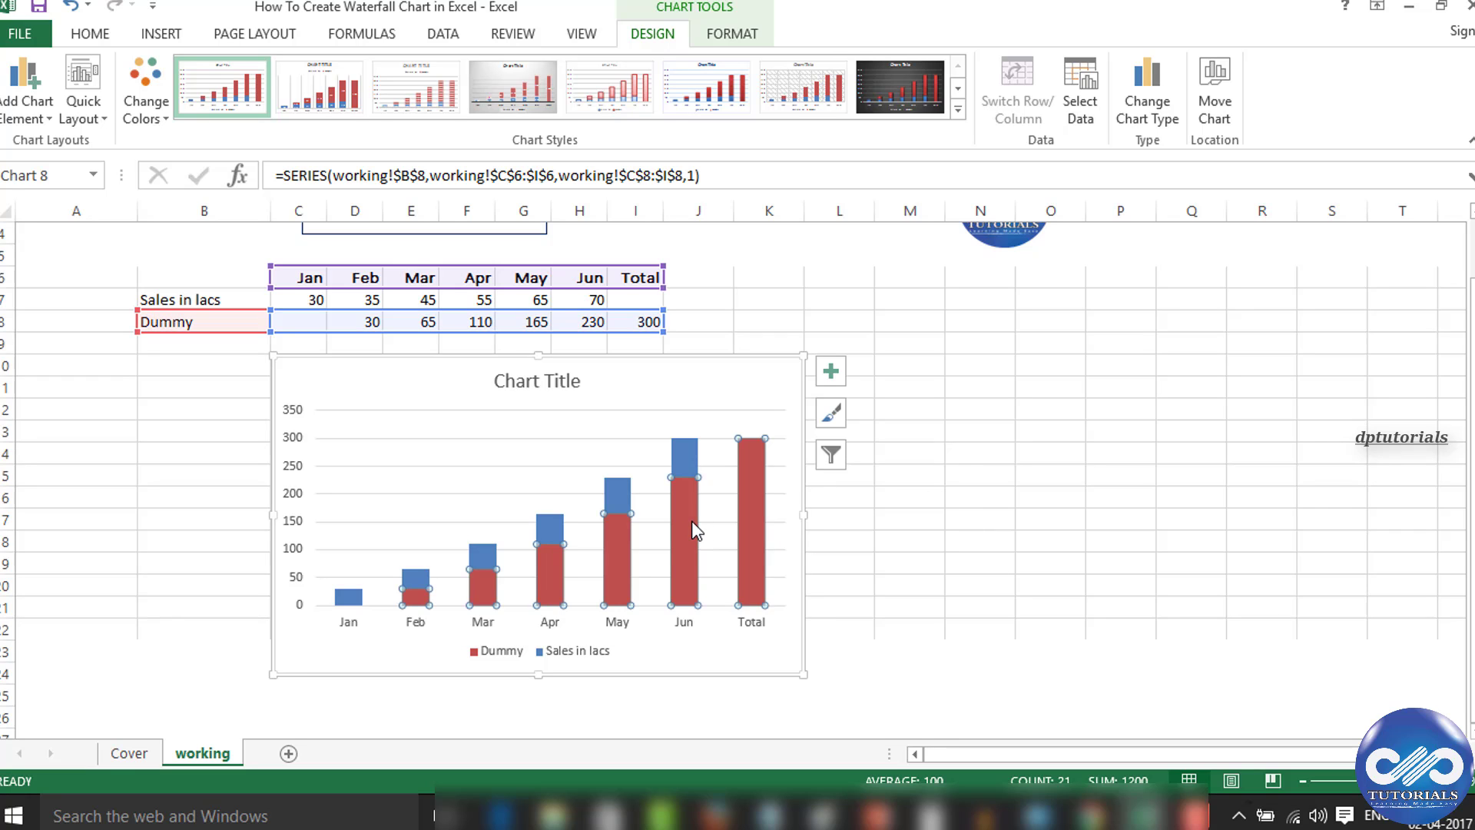
pyautogui.rightClick(692, 528)
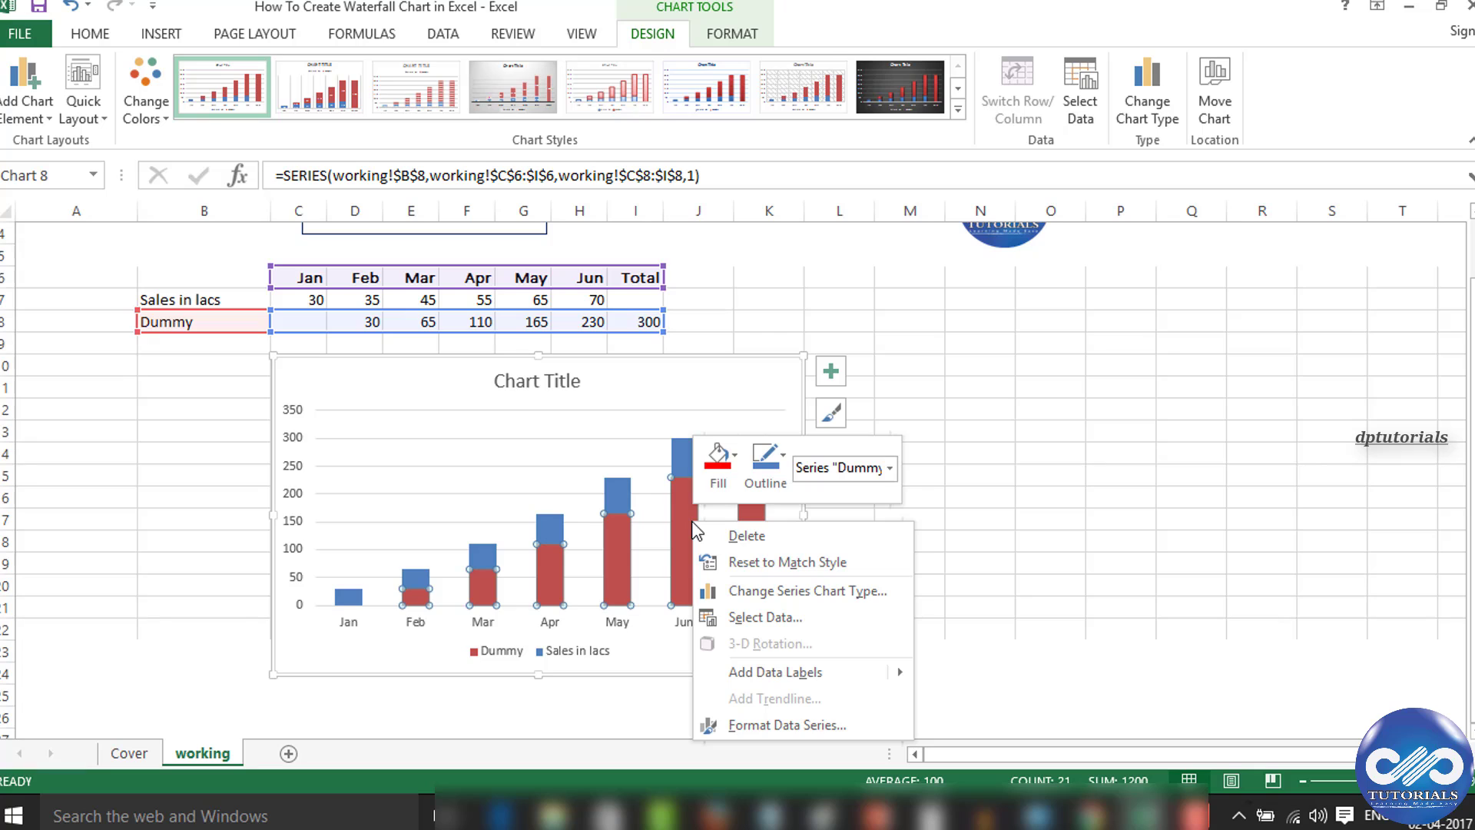
pyautogui.click(727, 487)
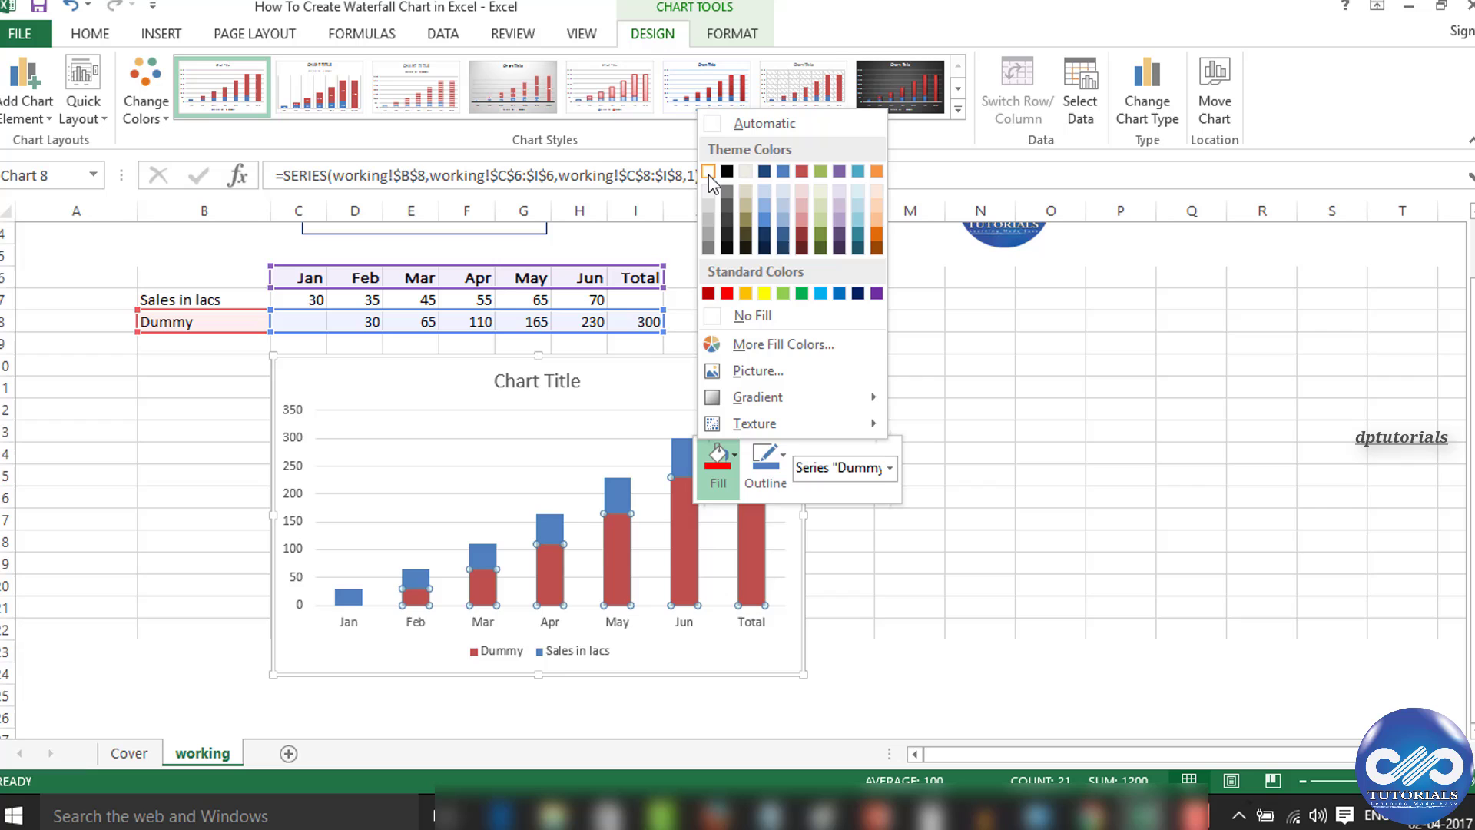
pyautogui.click(708, 175)
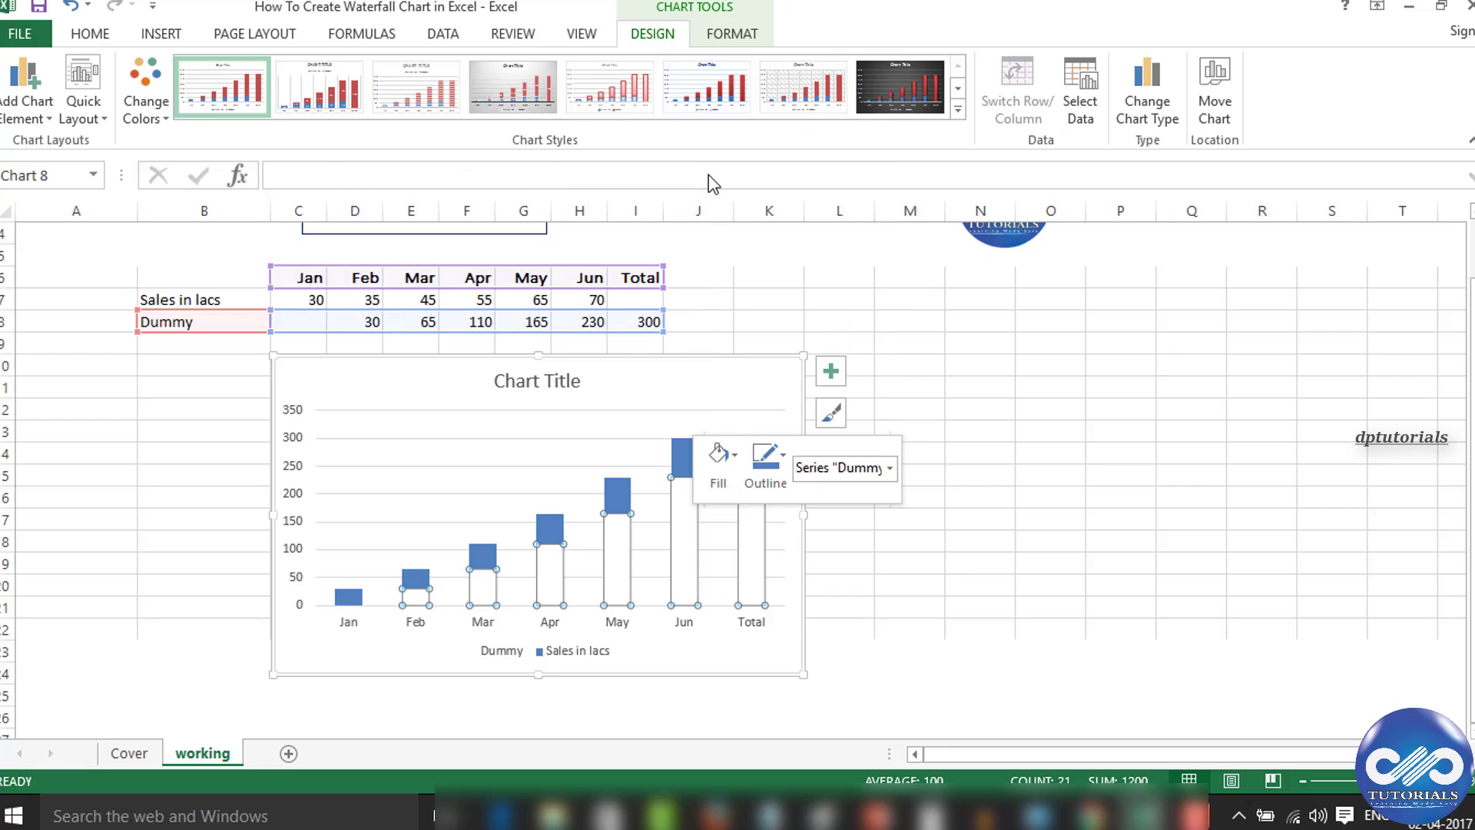
pyautogui.click(957, 395)
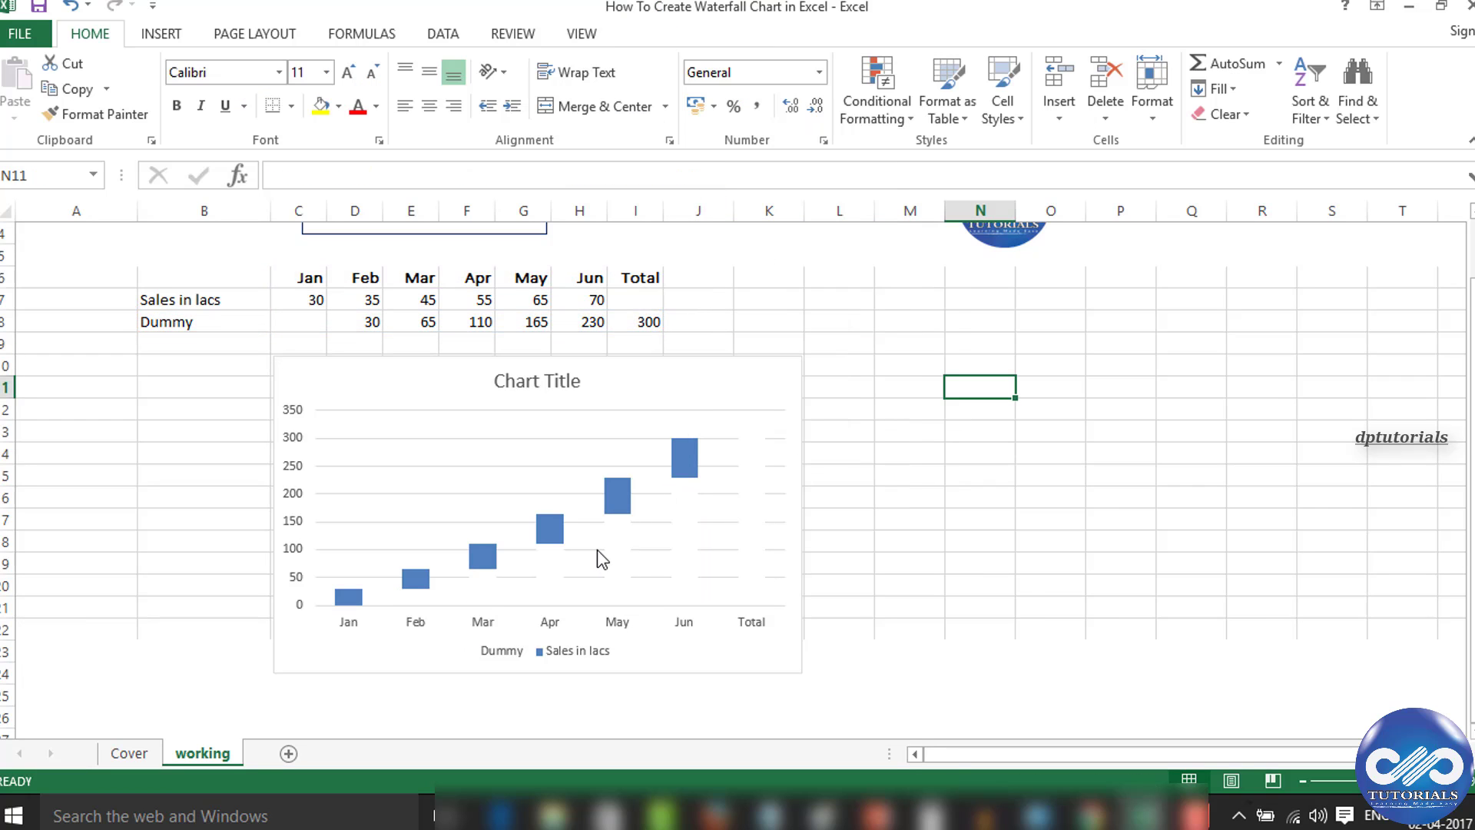
pyautogui.click(748, 460)
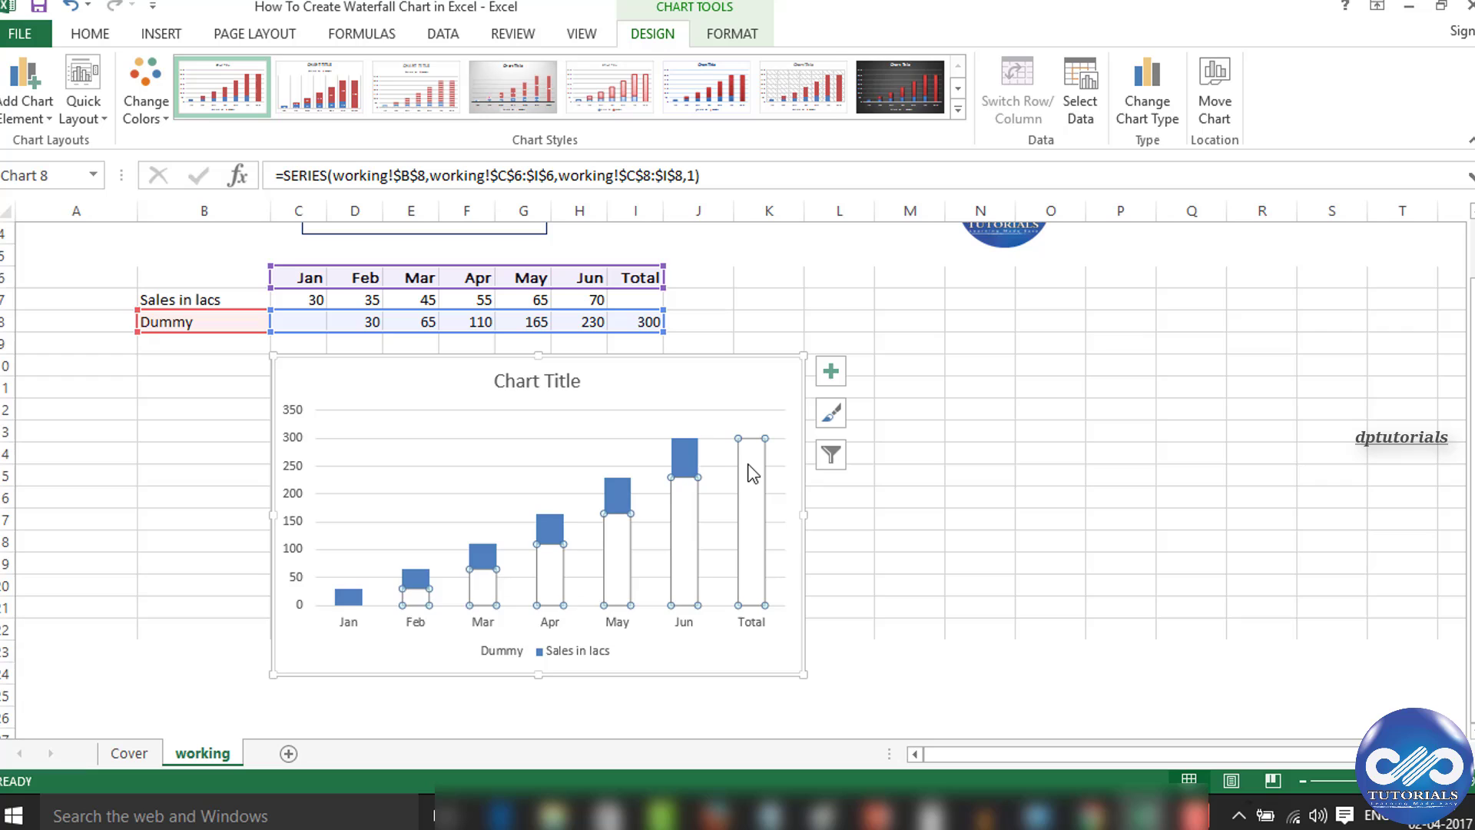
pyautogui.click(748, 473)
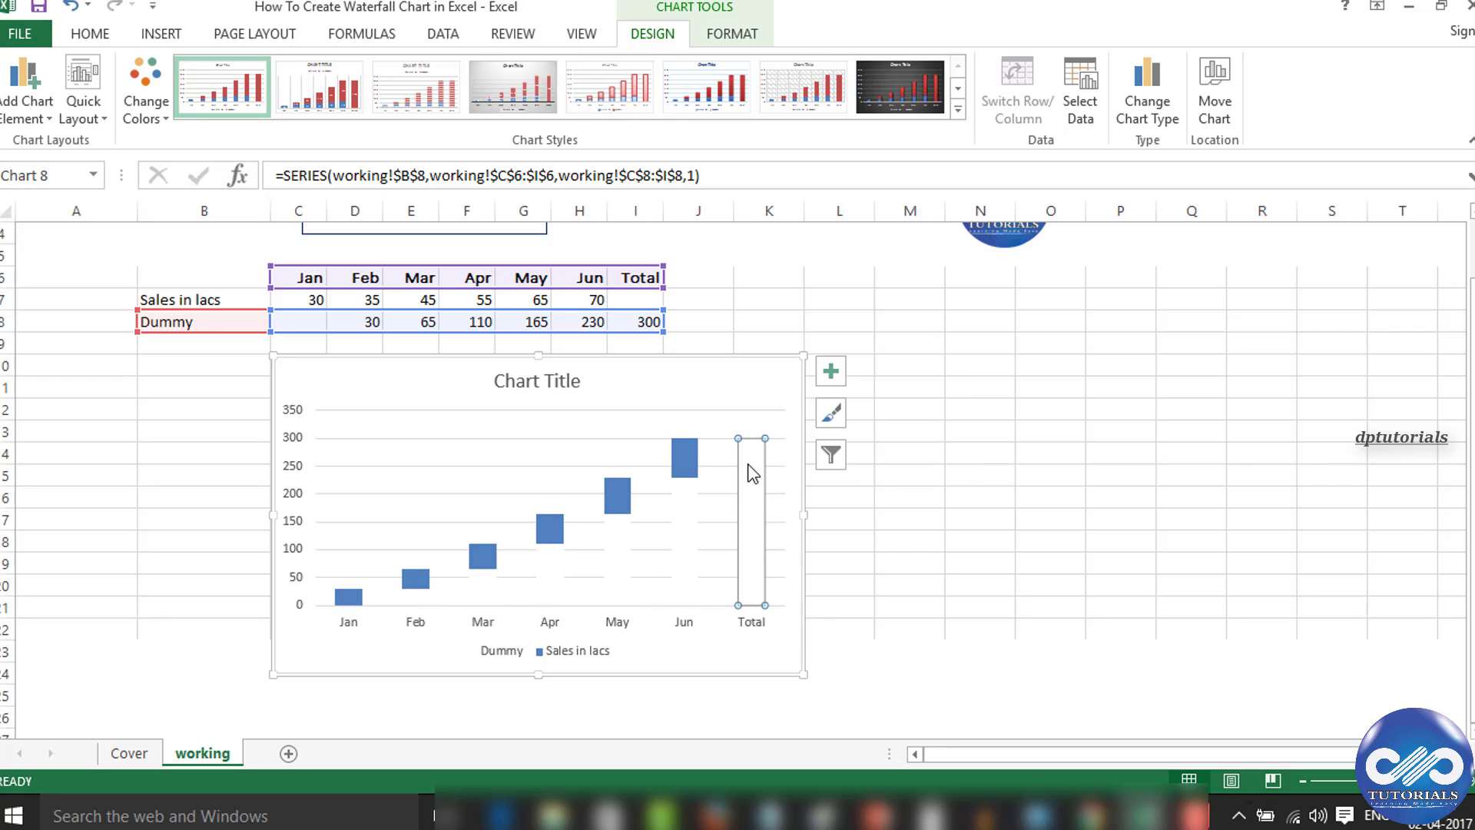
# Fill the Total bar red.
pyautogui.rightClick(748, 473)
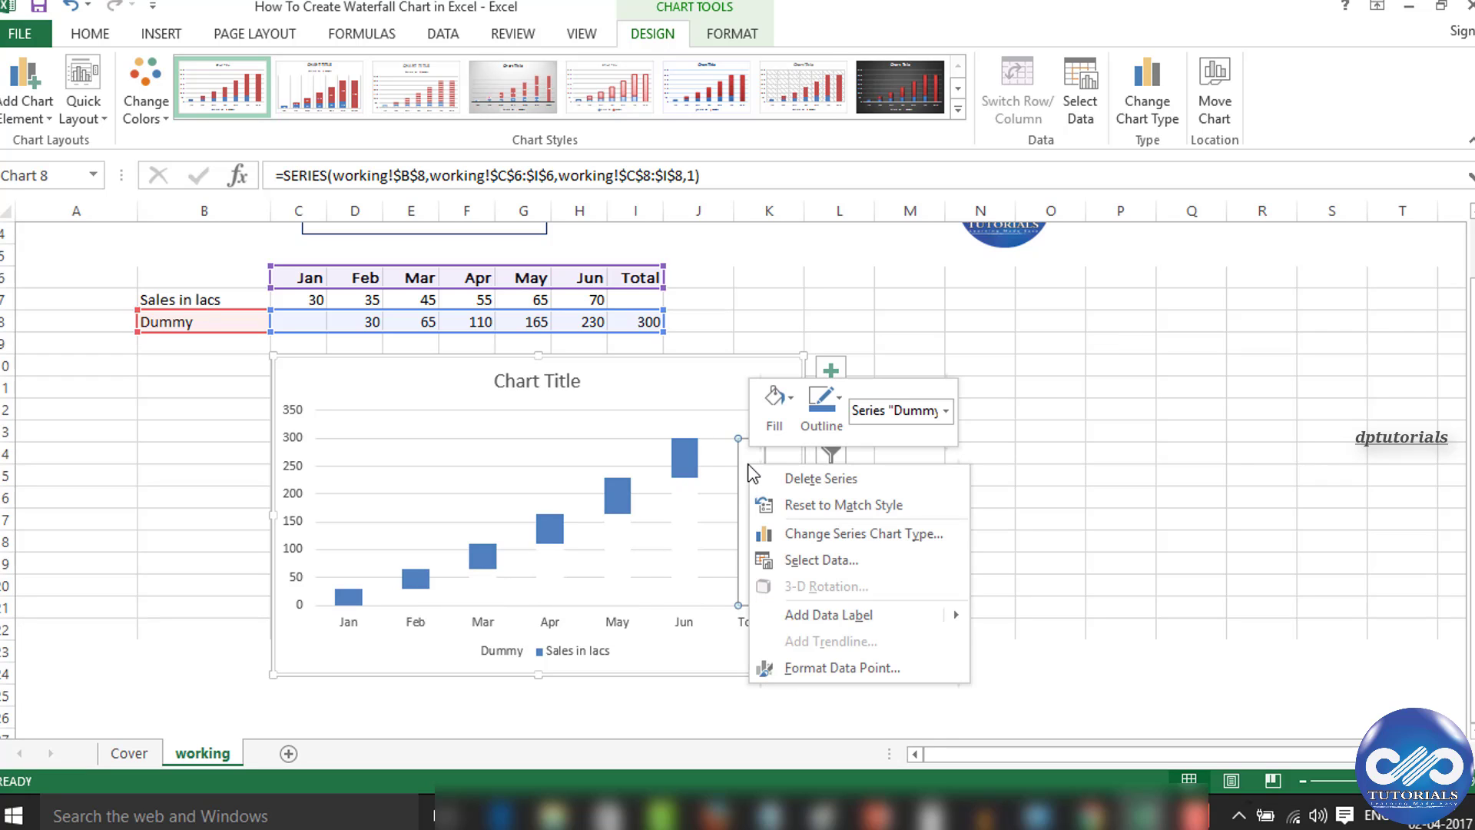
pyautogui.click(773, 427)
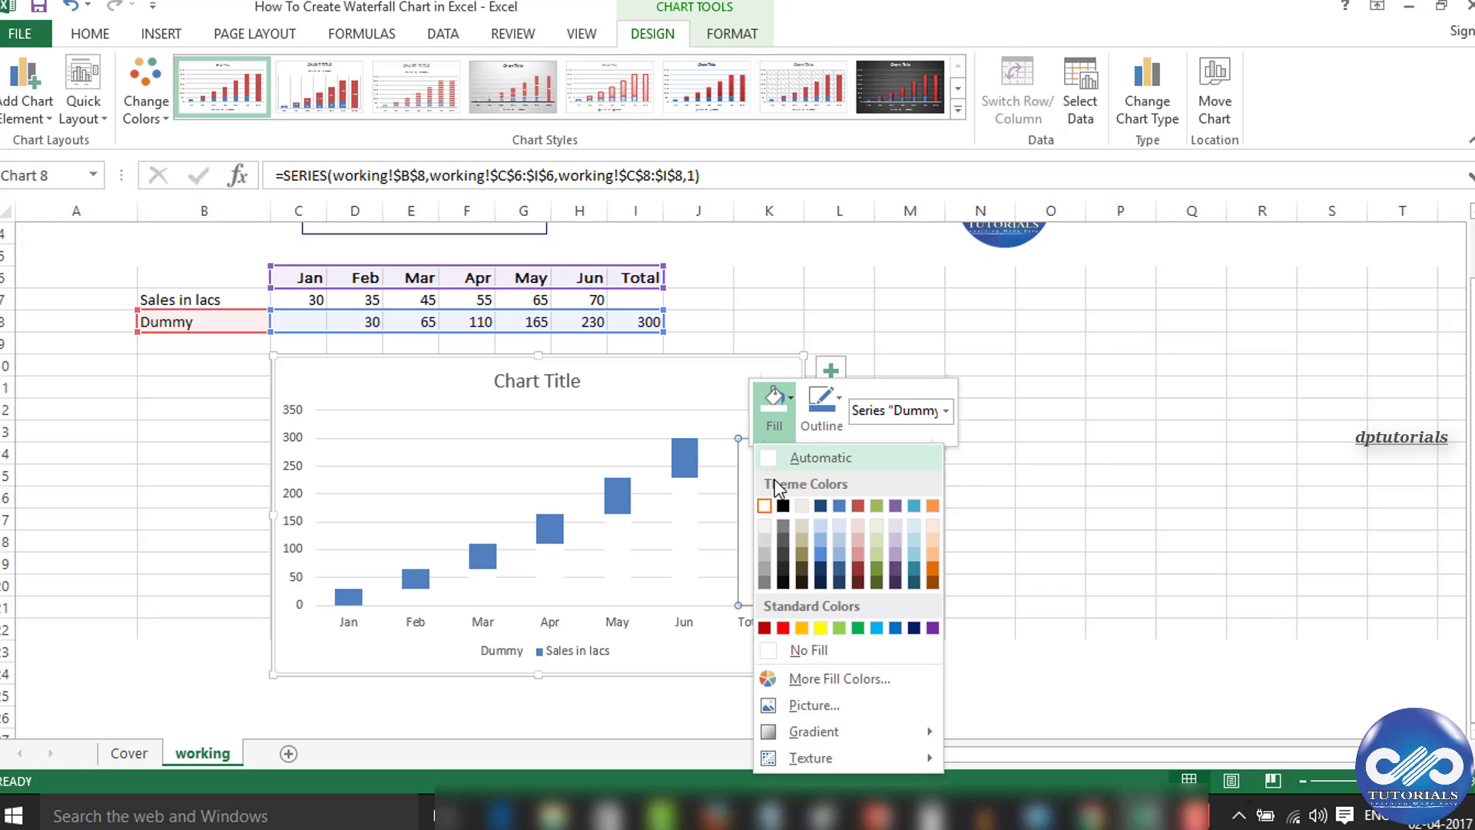
pyautogui.click(784, 629)
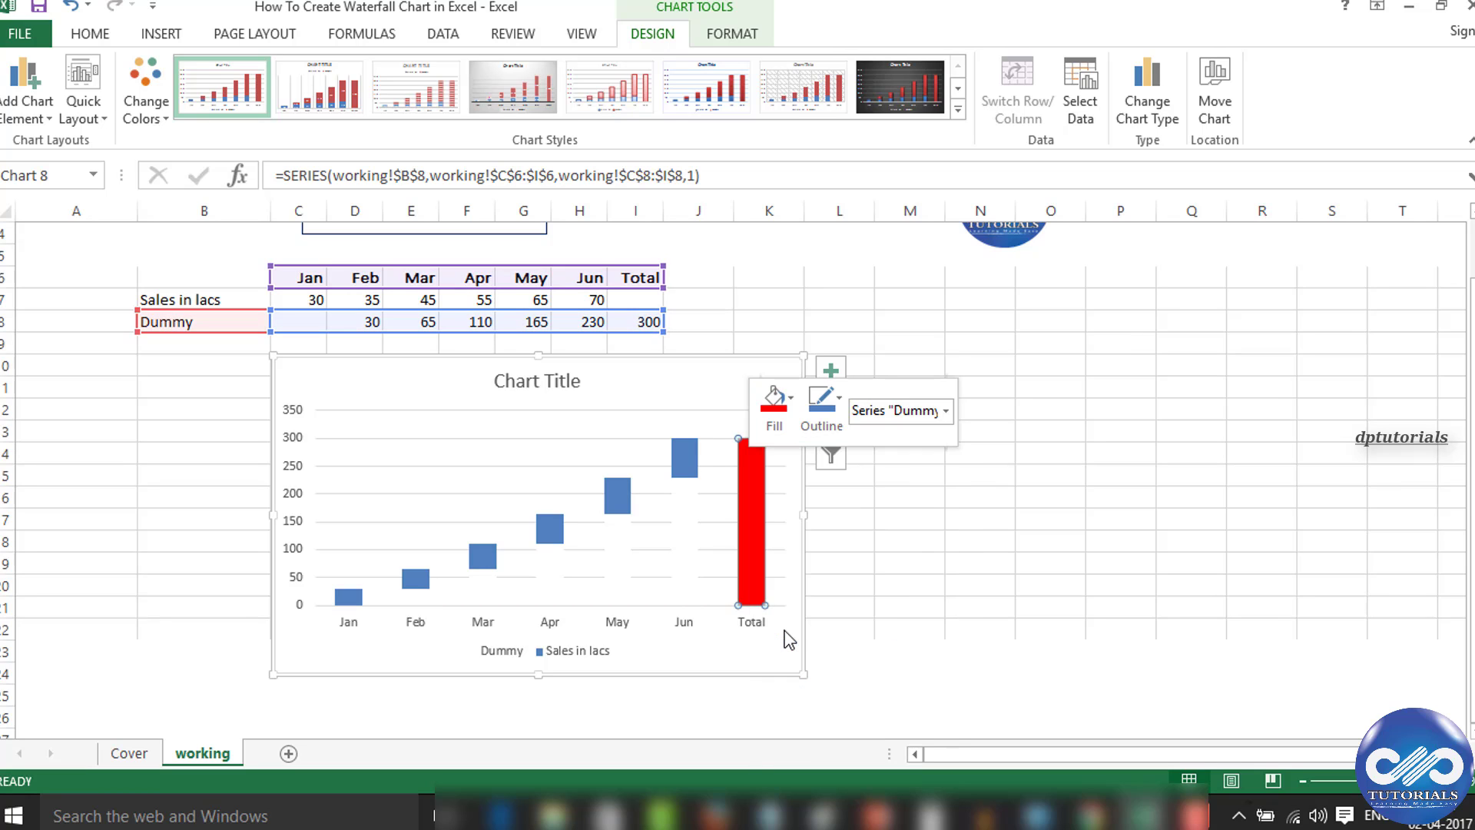
pyautogui.click(906, 540)
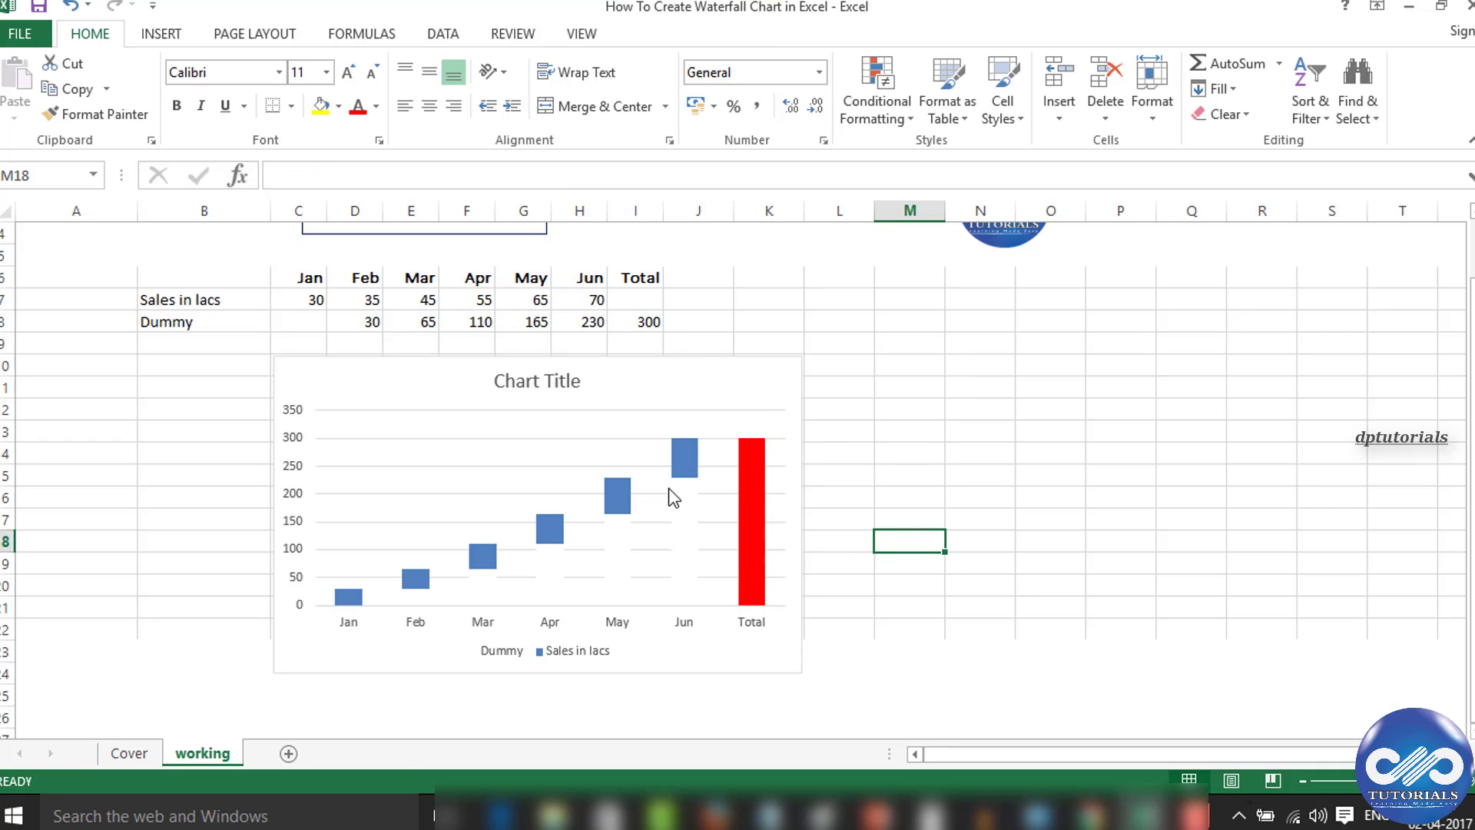
# Colour the Sales in lacs bars light blue and delete the legend.
pyautogui.click(686, 466)
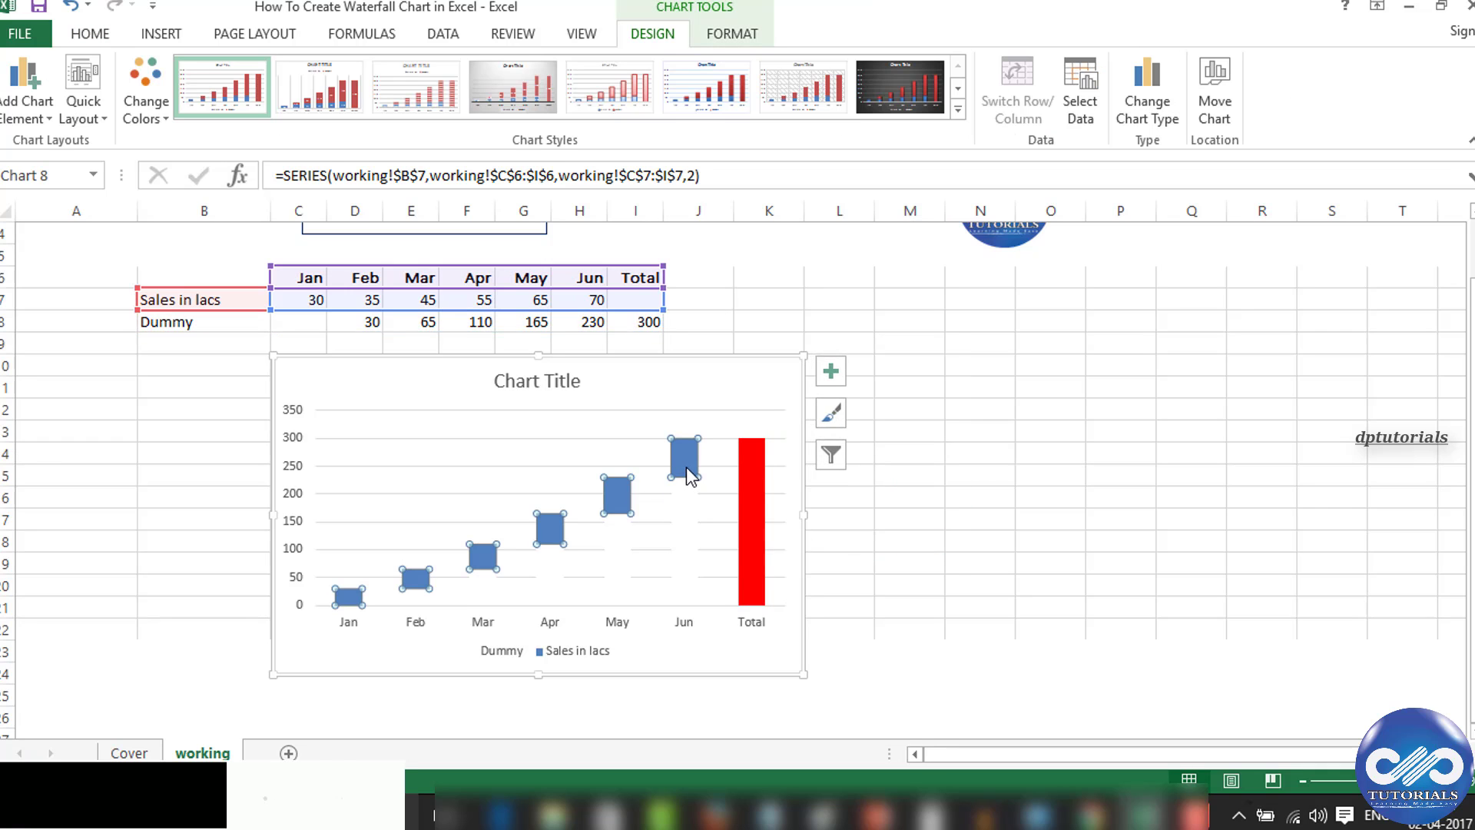
pyautogui.click(86, 35)
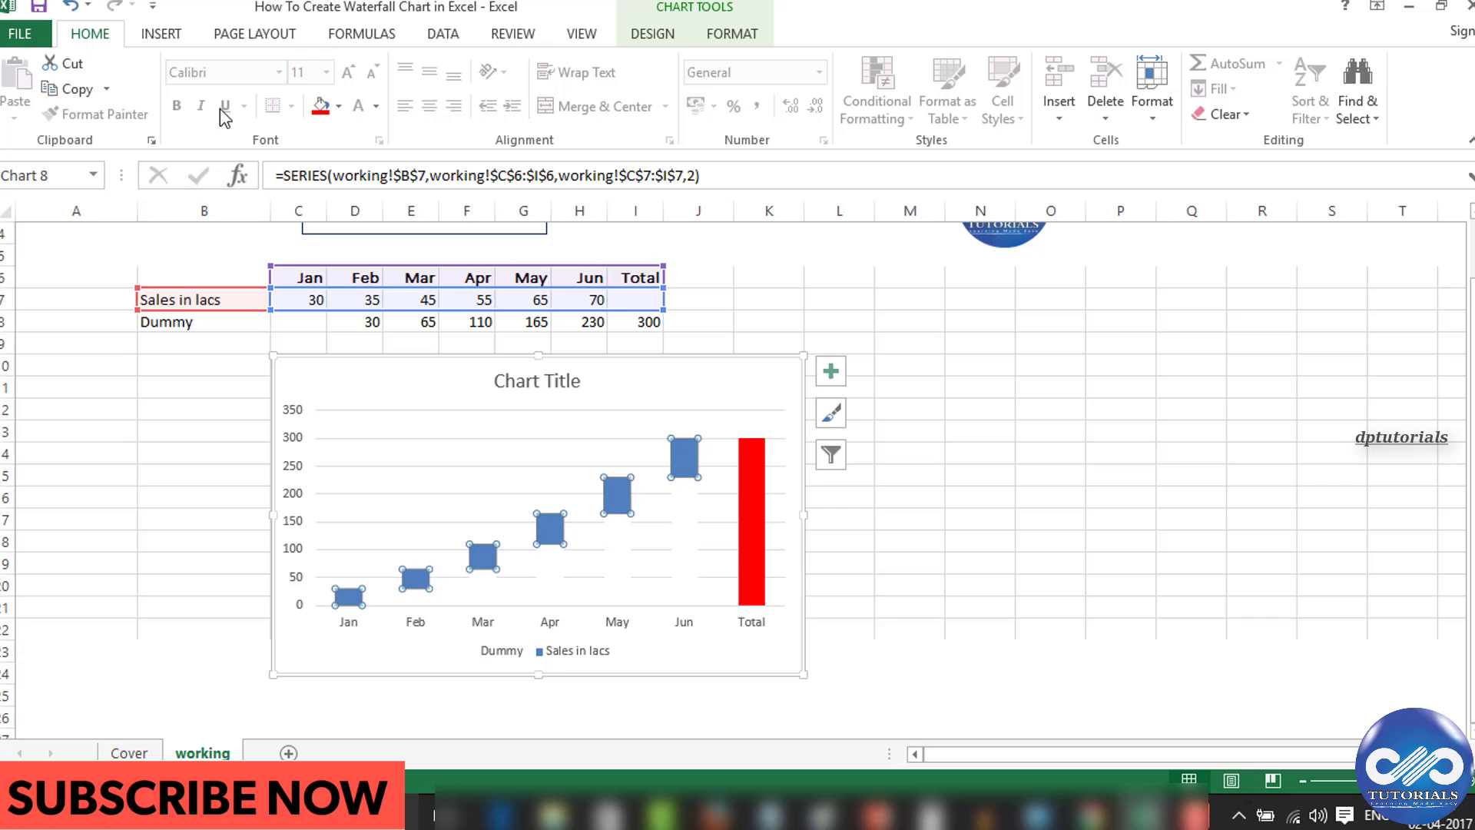
pyautogui.click(338, 106)
pyautogui.click(431, 304)
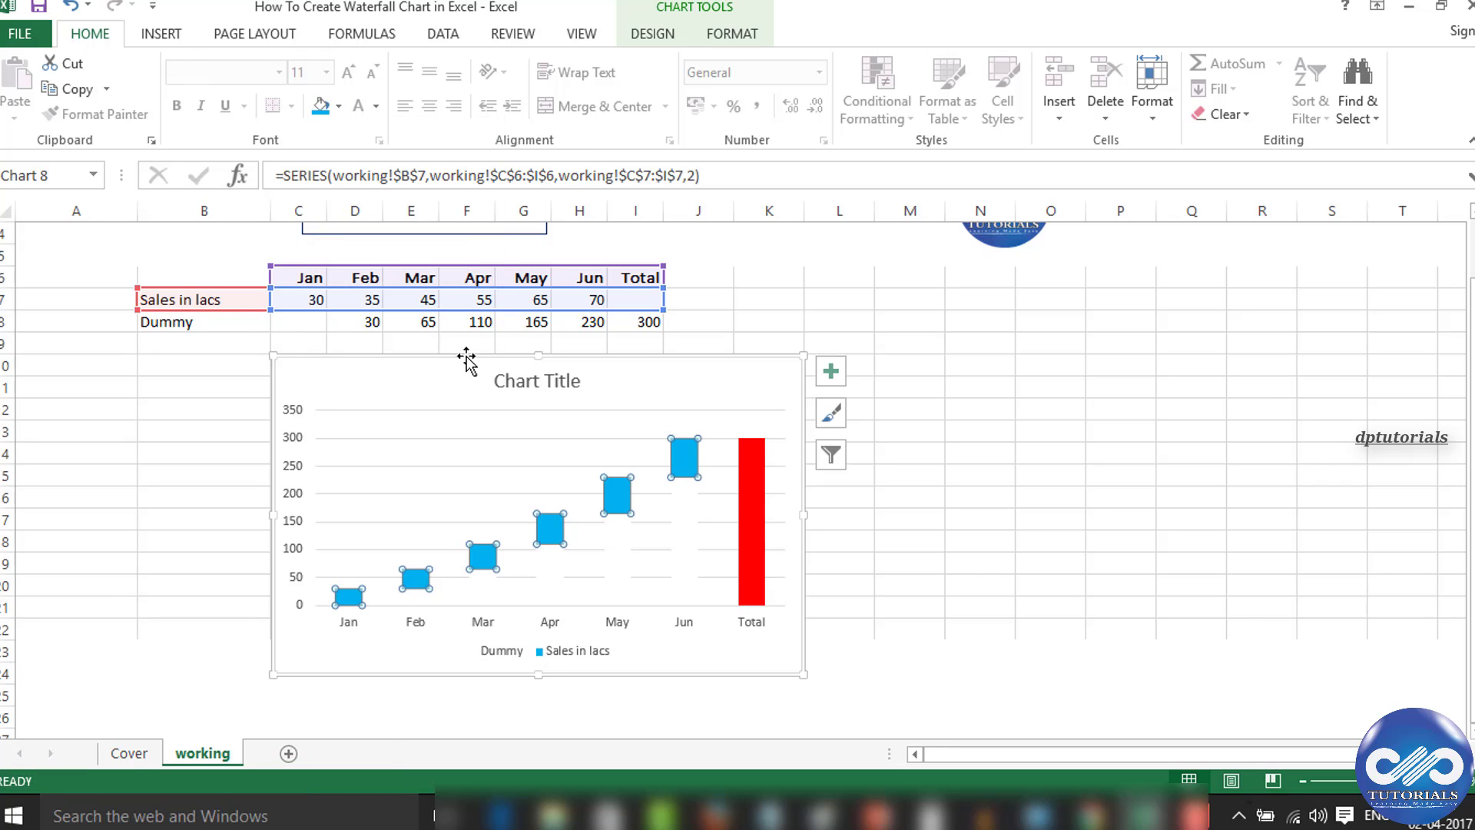
pyautogui.click(939, 560)
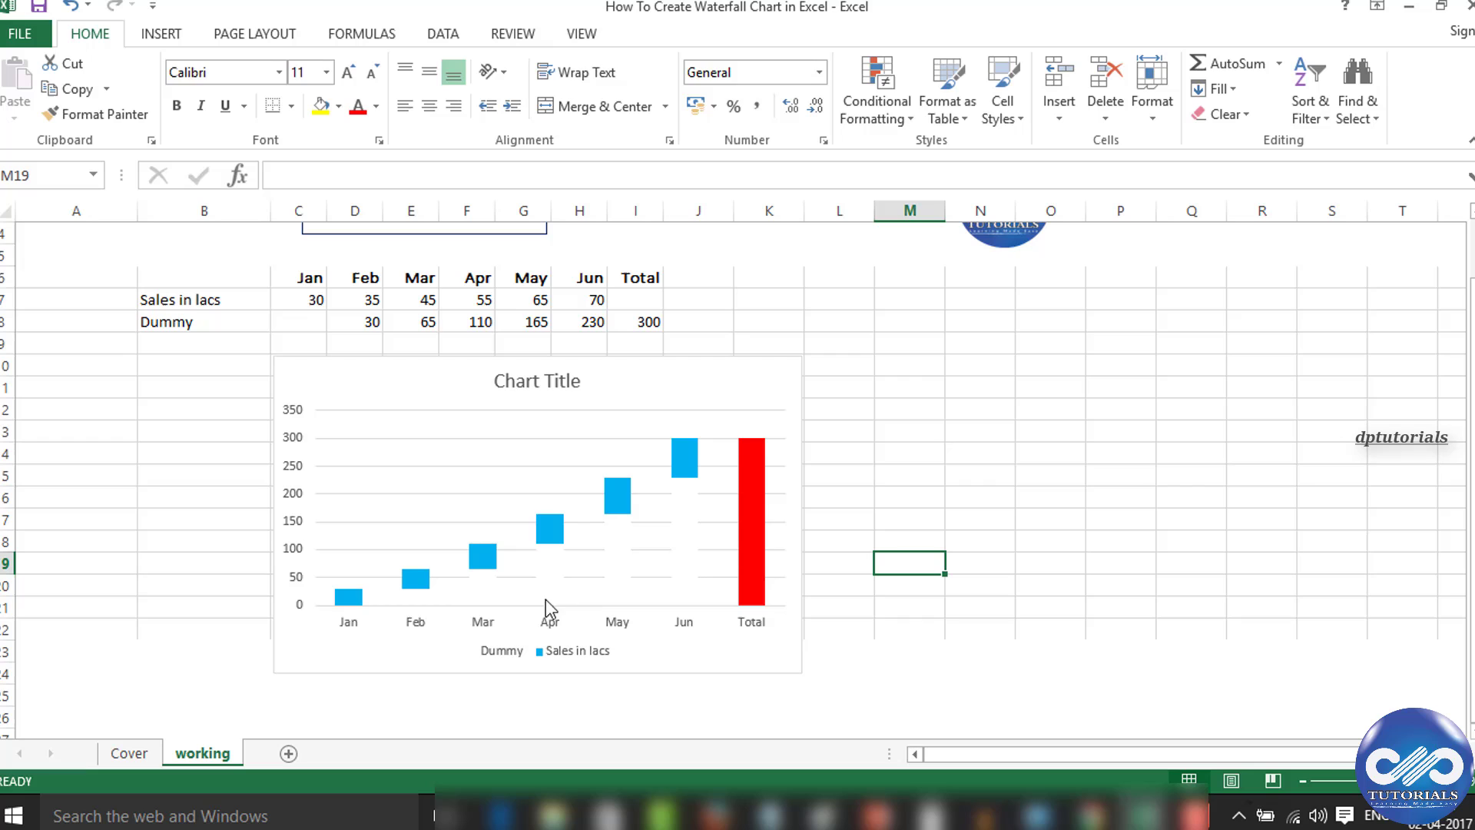
pyautogui.click(507, 655)
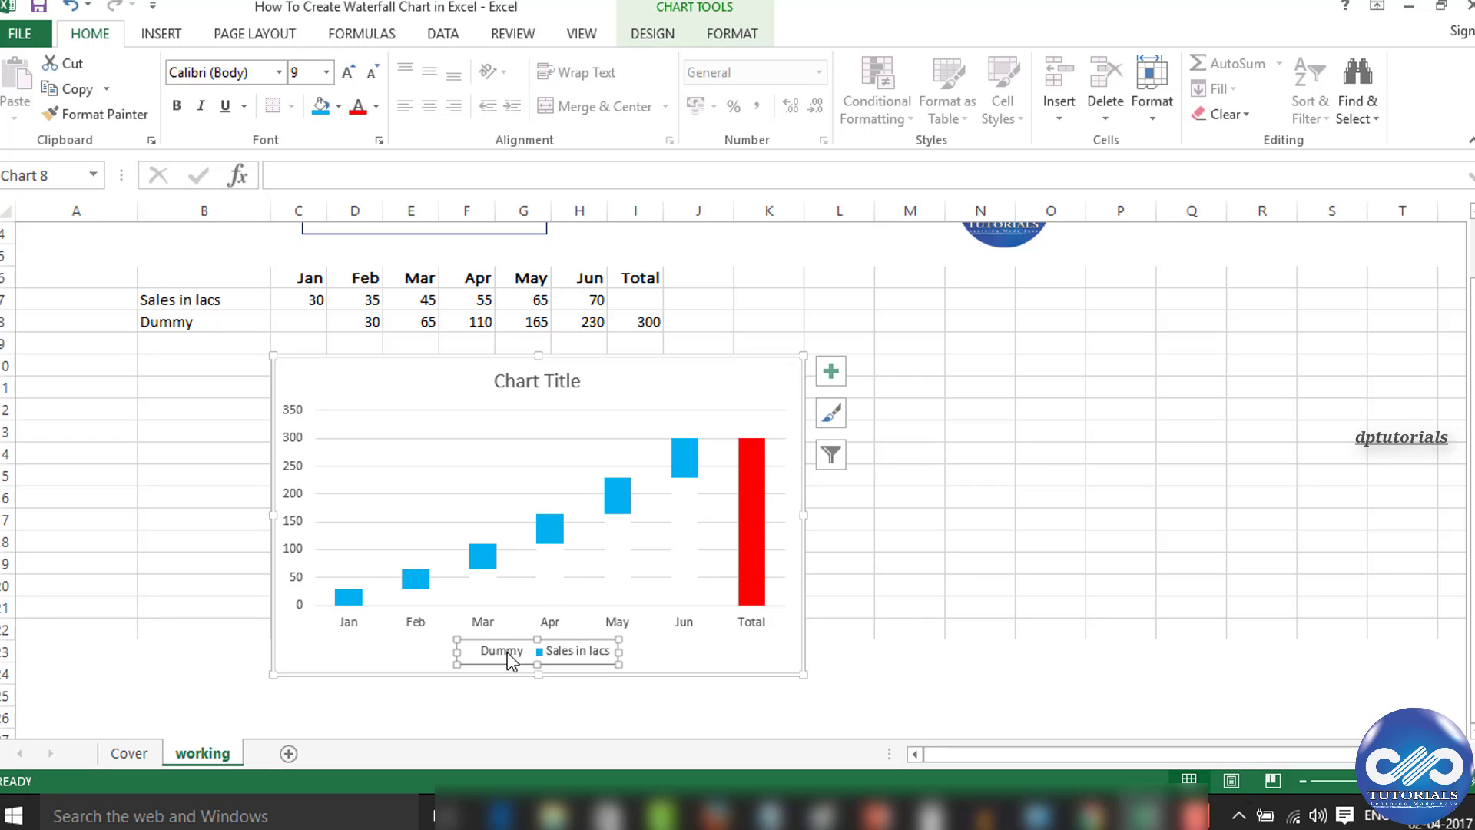
pyautogui.press('Delete')
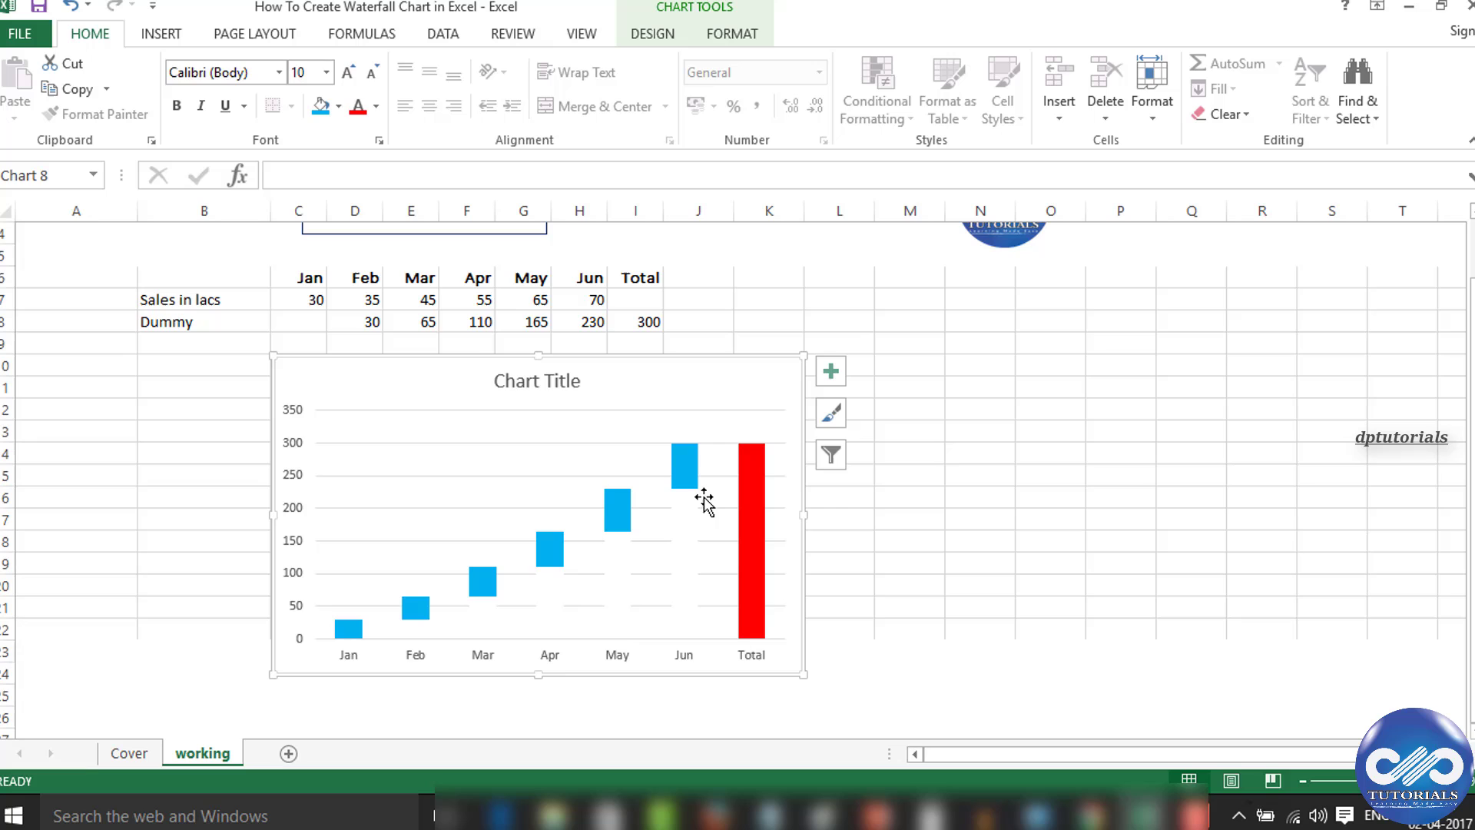
# Add data labels to the Sales in lacs bars.
pyautogui.rightClick(686, 466)
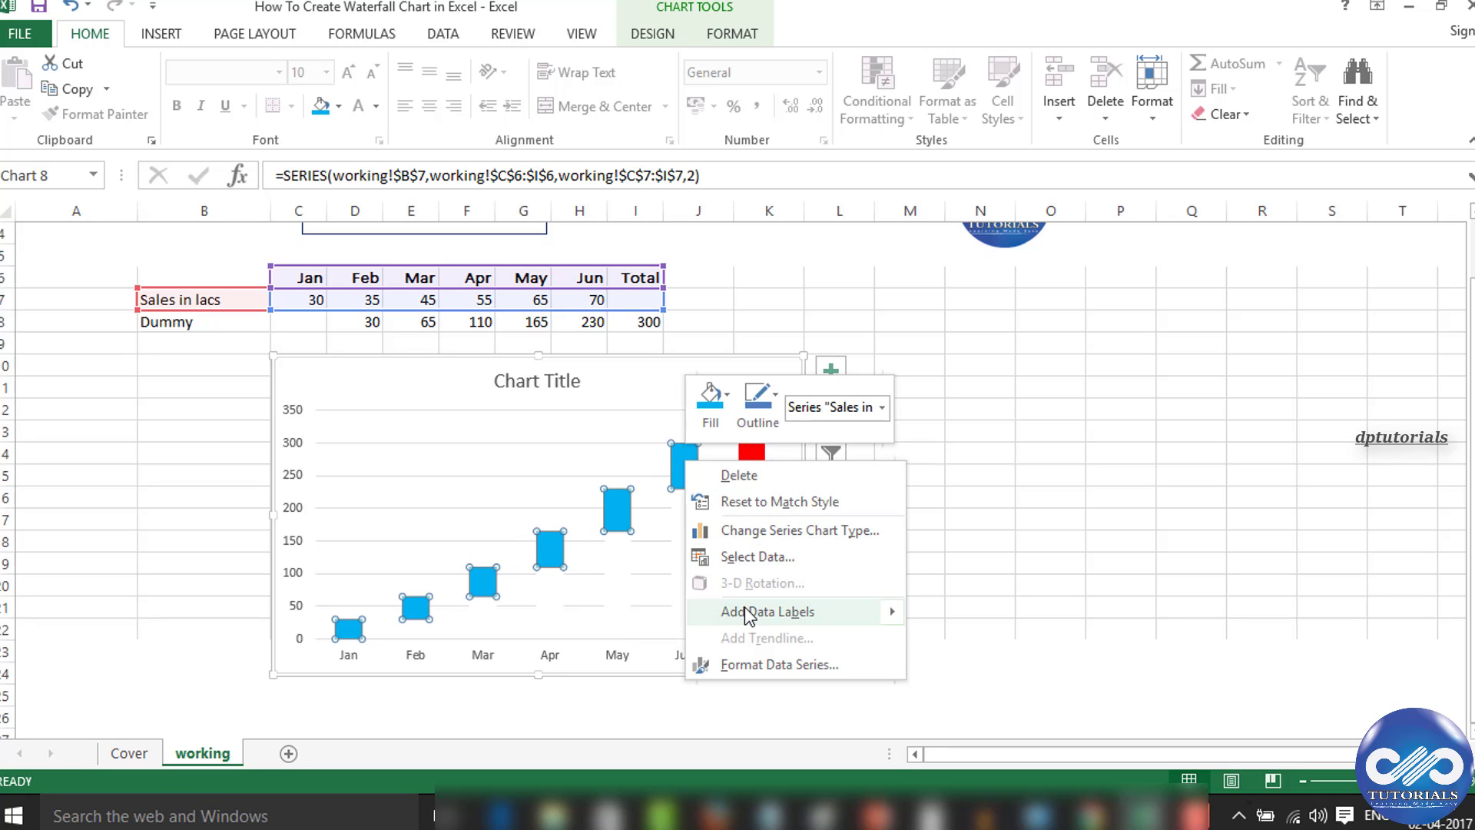
pyautogui.moveTo(767, 612)
pyautogui.click(947, 626)
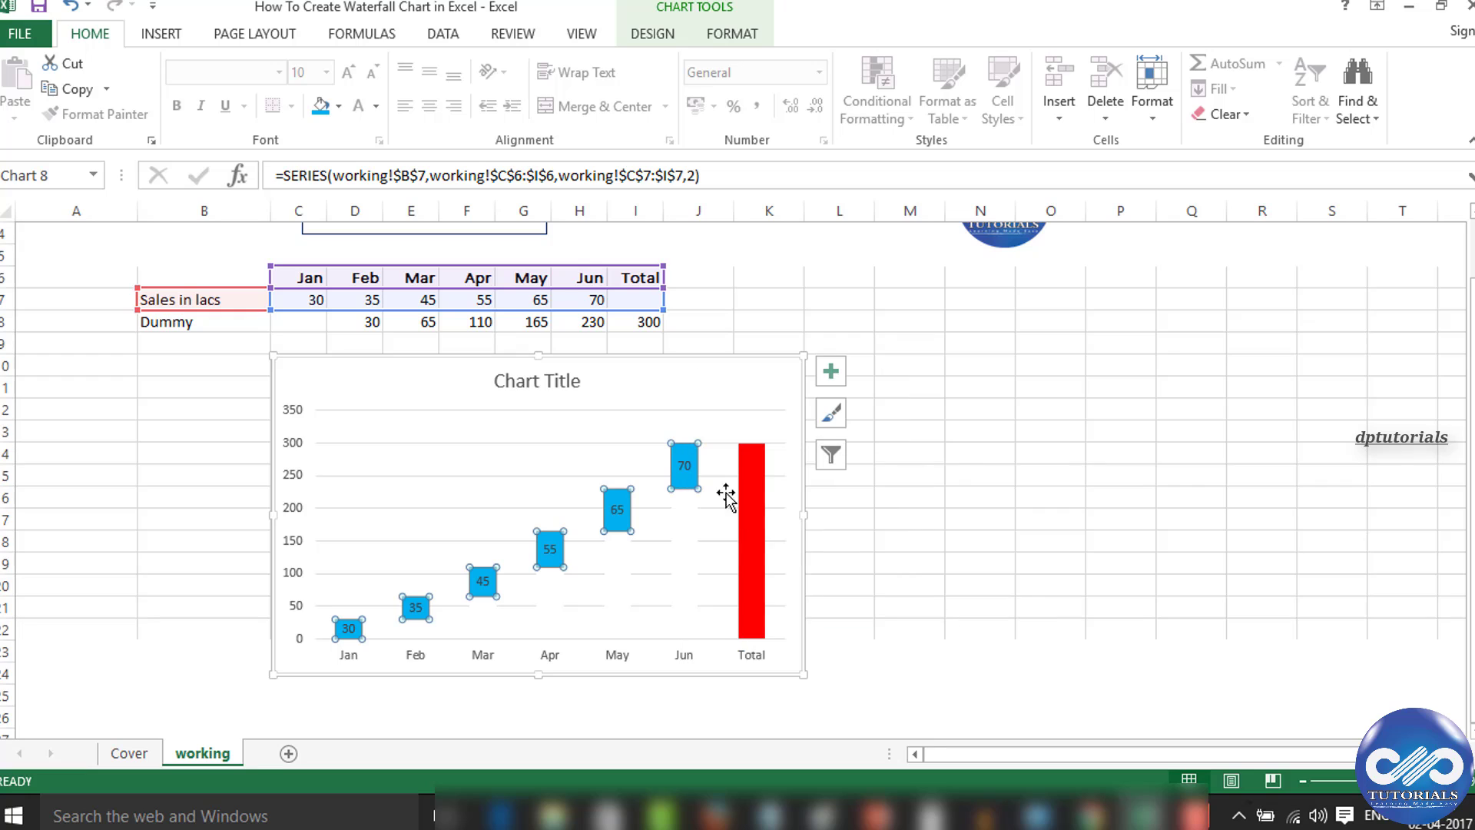
pyautogui.click(685, 459)
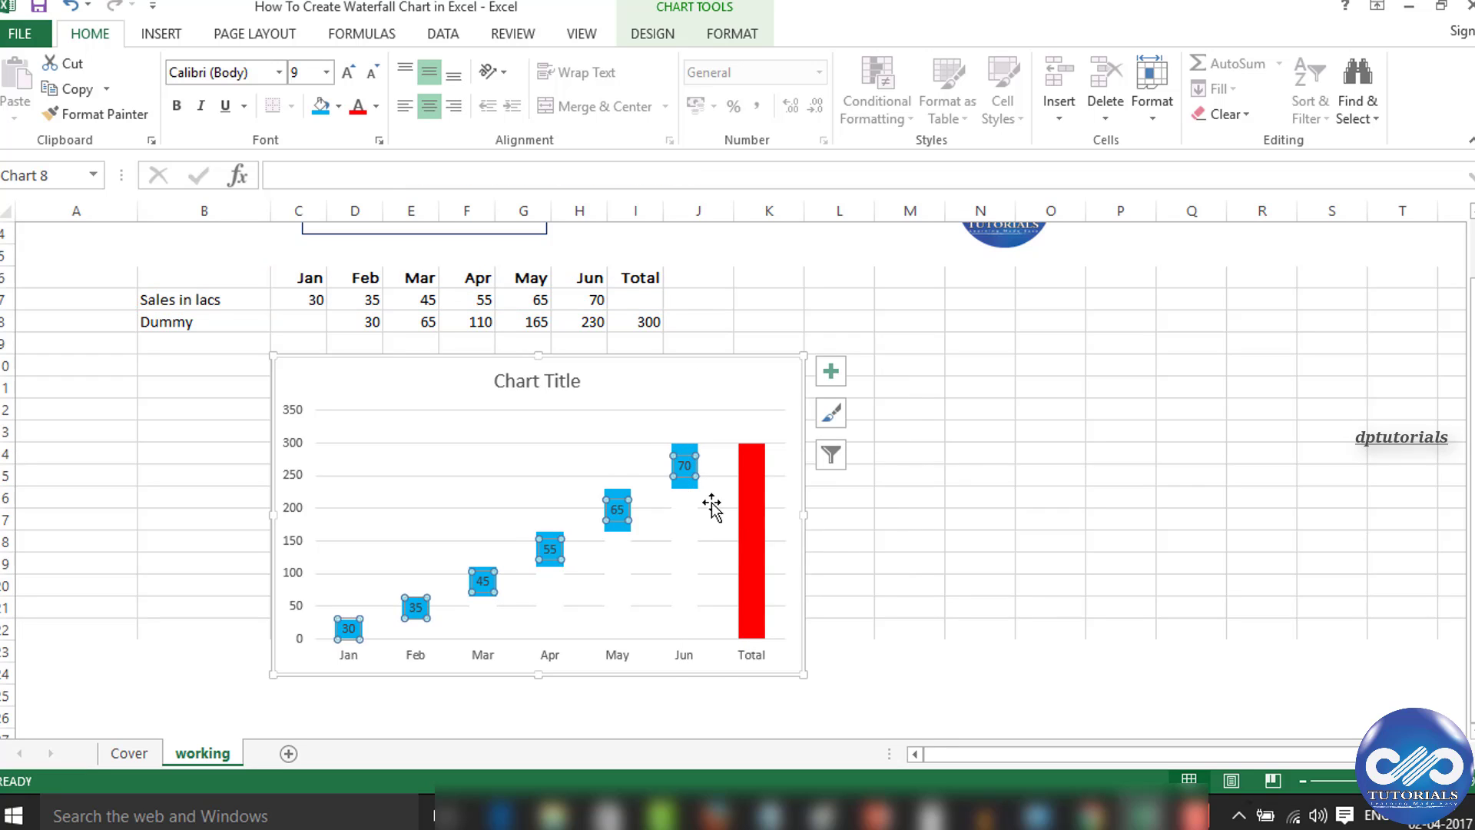
# Add a data label to the Total point and move the 300 label above the bar.
pyautogui.click(753, 467)
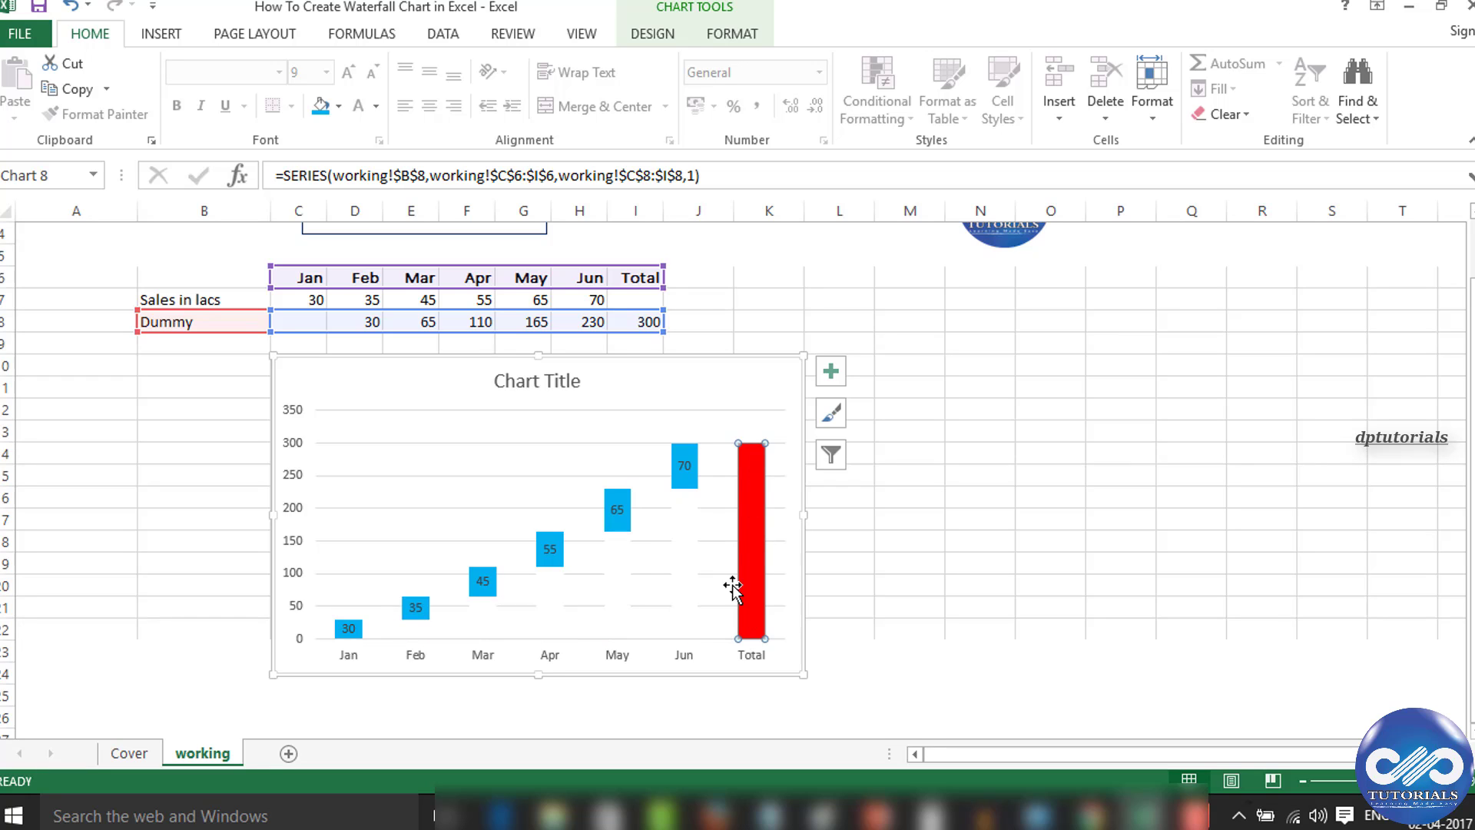
pyautogui.rightClick(749, 490)
pyautogui.moveTo(828, 640)
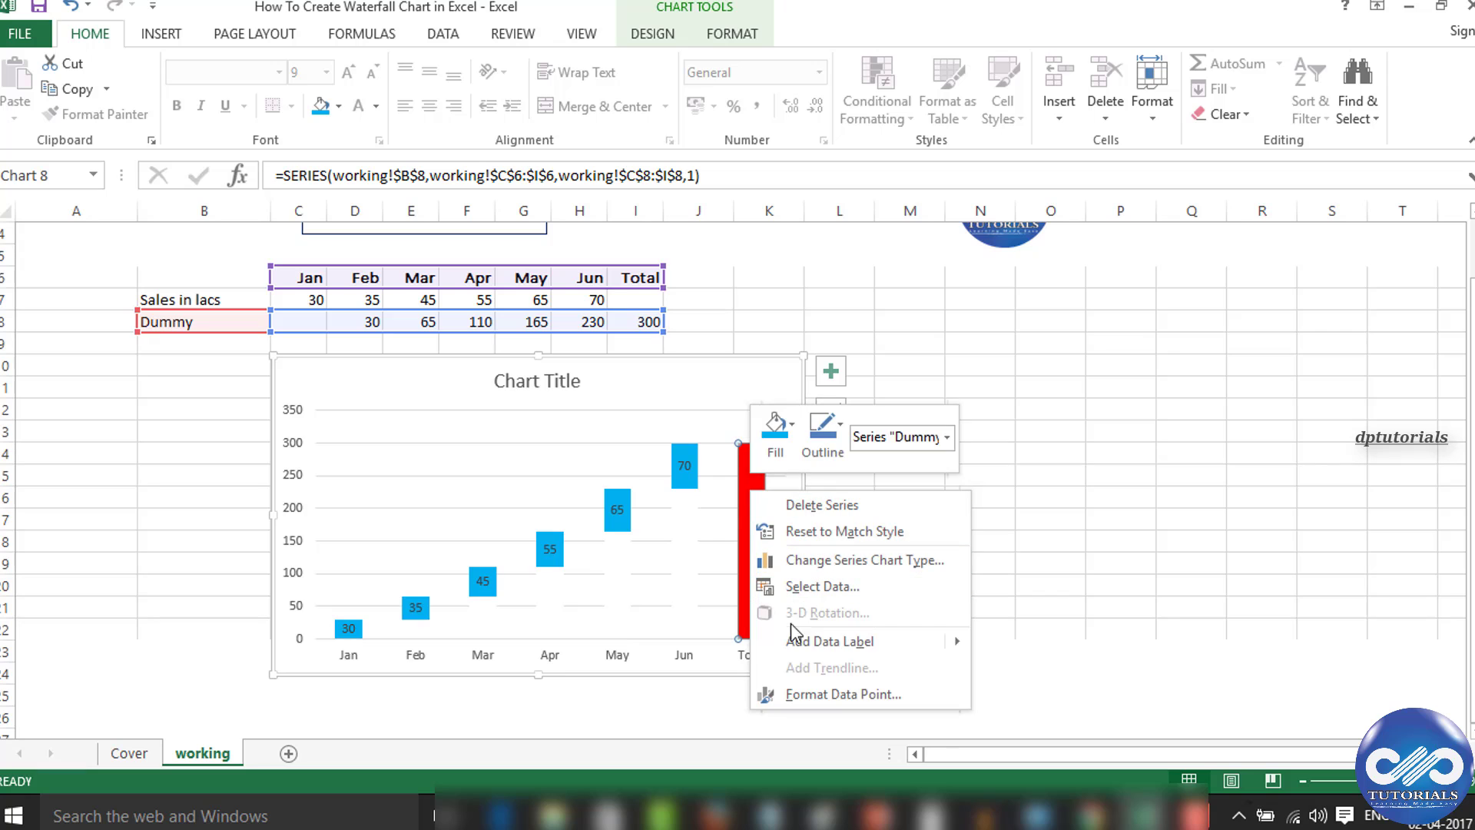
pyautogui.click(1040, 646)
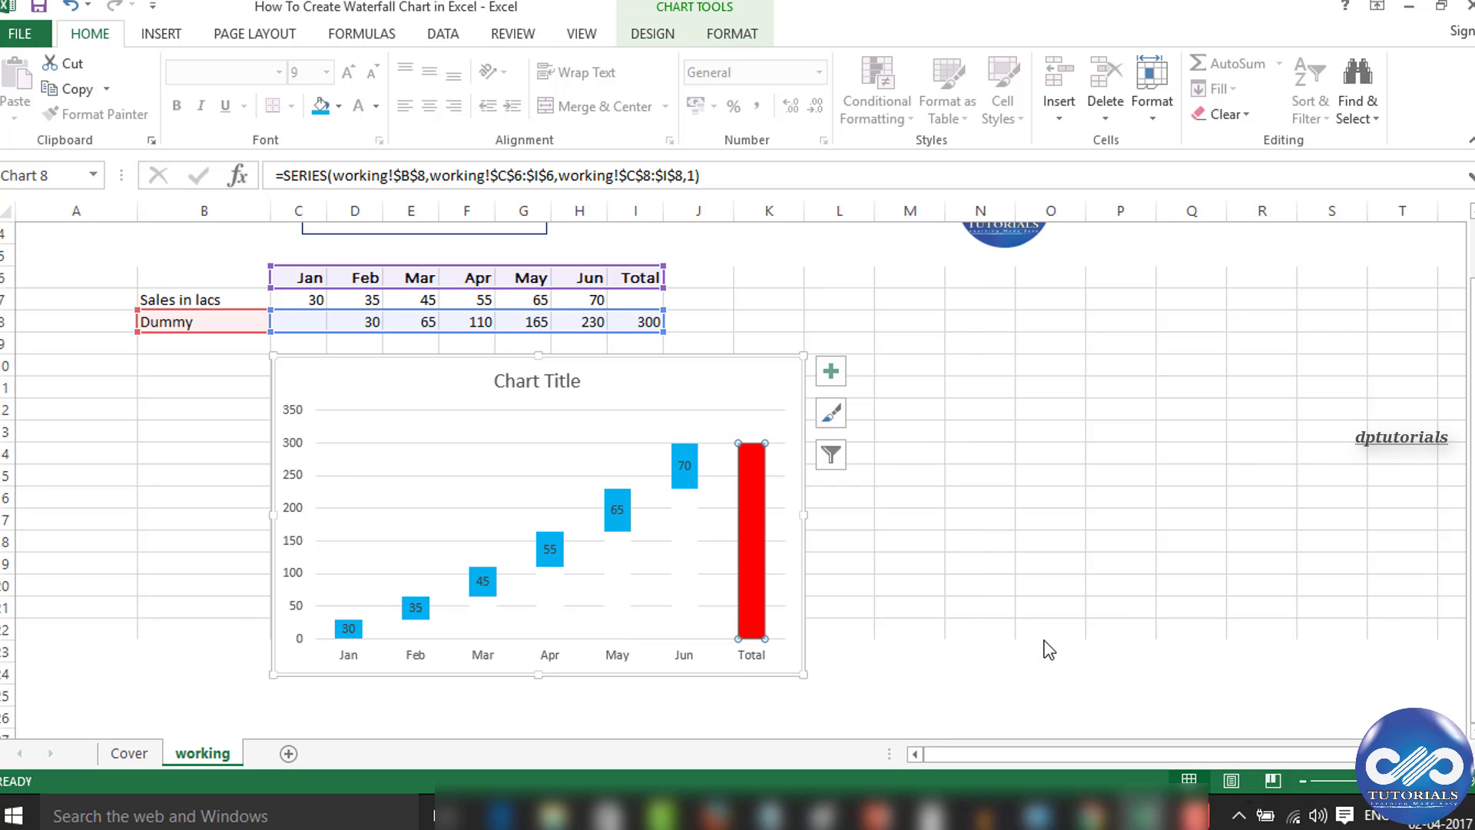
pyautogui.click(749, 542)
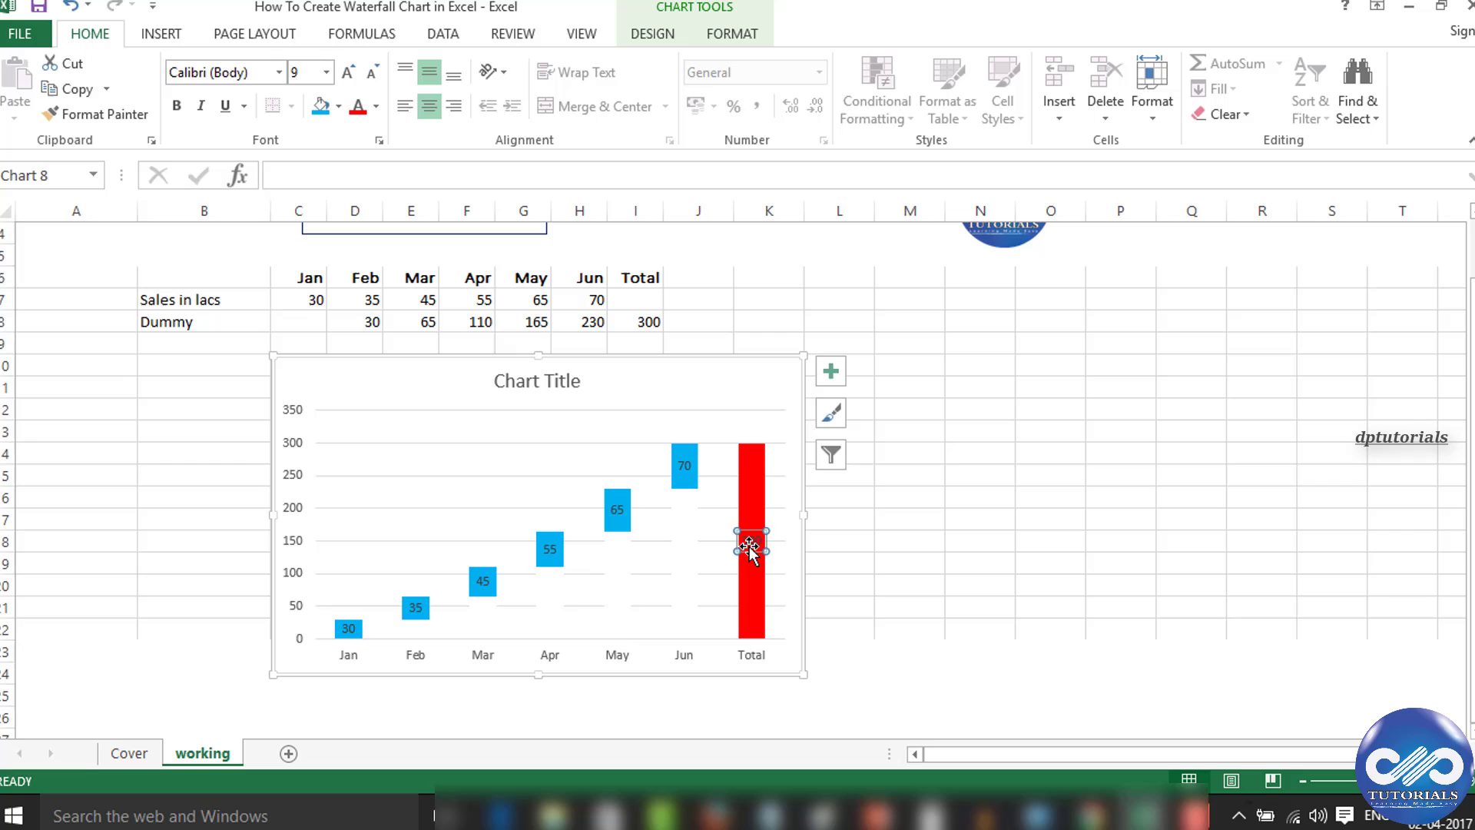
pyautogui.moveTo(749, 547); pyautogui.dragTo(747, 428)
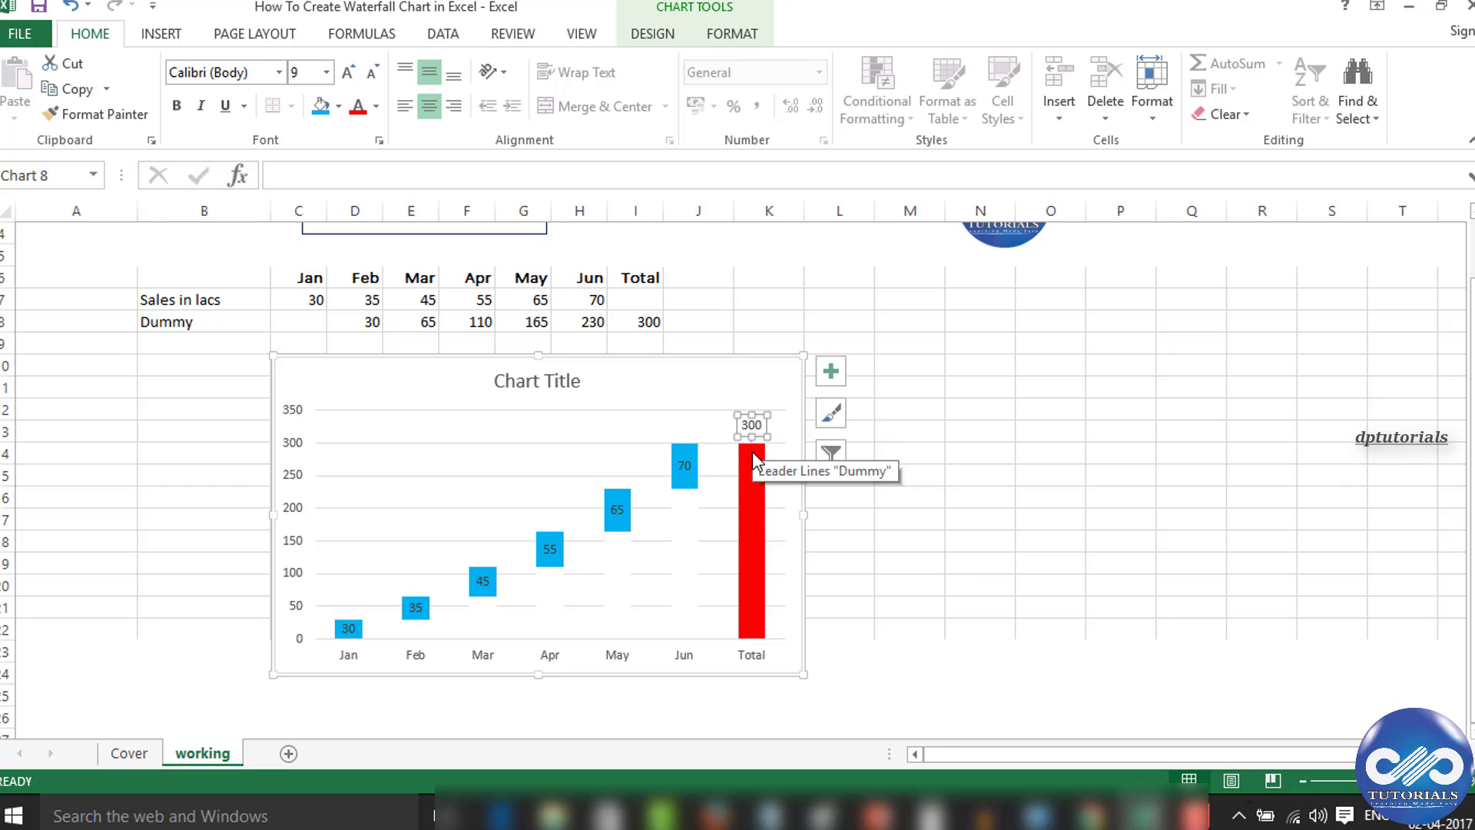
pyautogui.click(905, 511)
# Retitle the chart 'Sale By Month Wise (in Lacs)'.
pyautogui.click(550, 386)
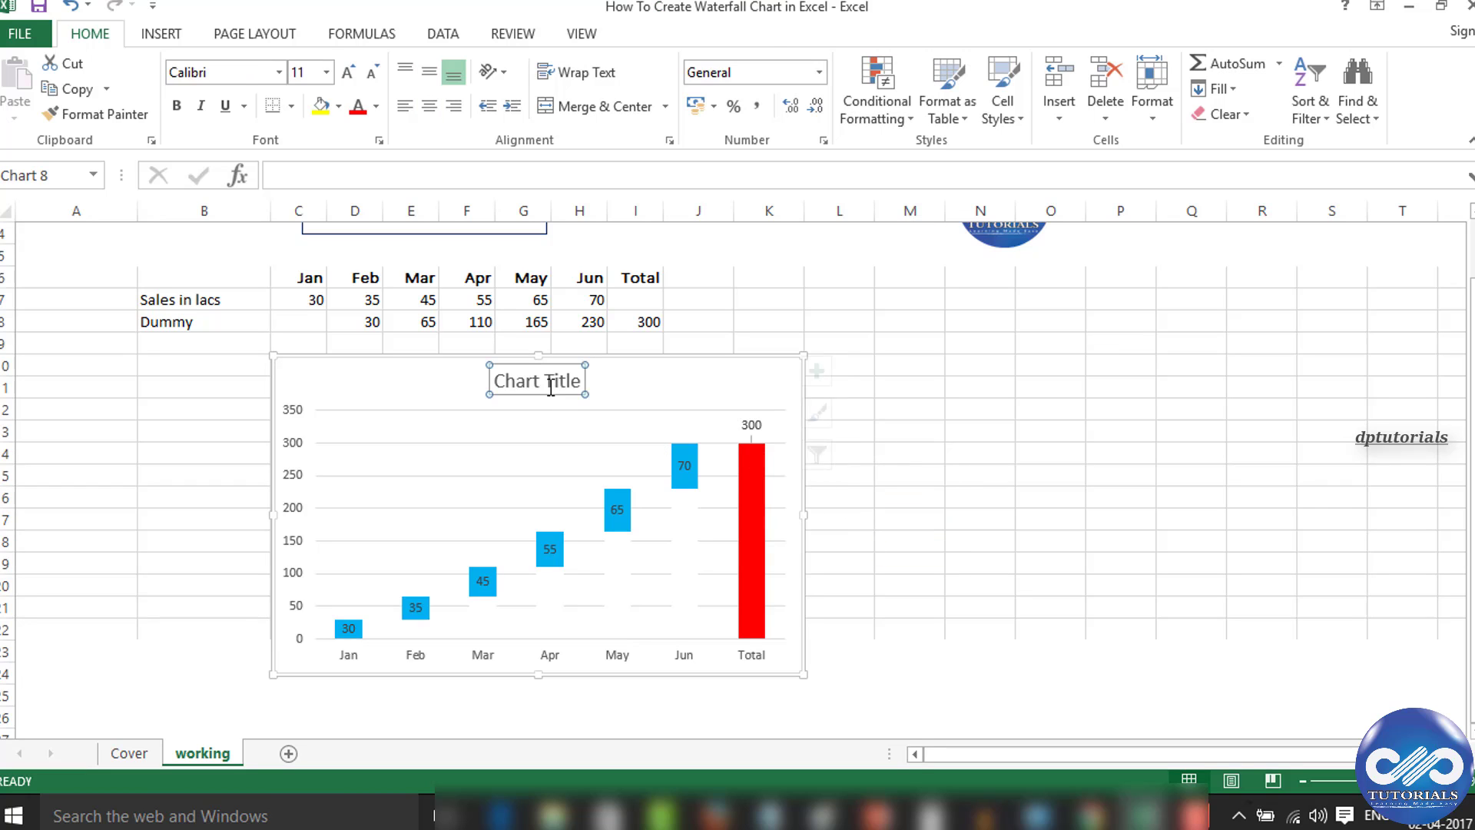
pyautogui.tripleClick(537, 381)
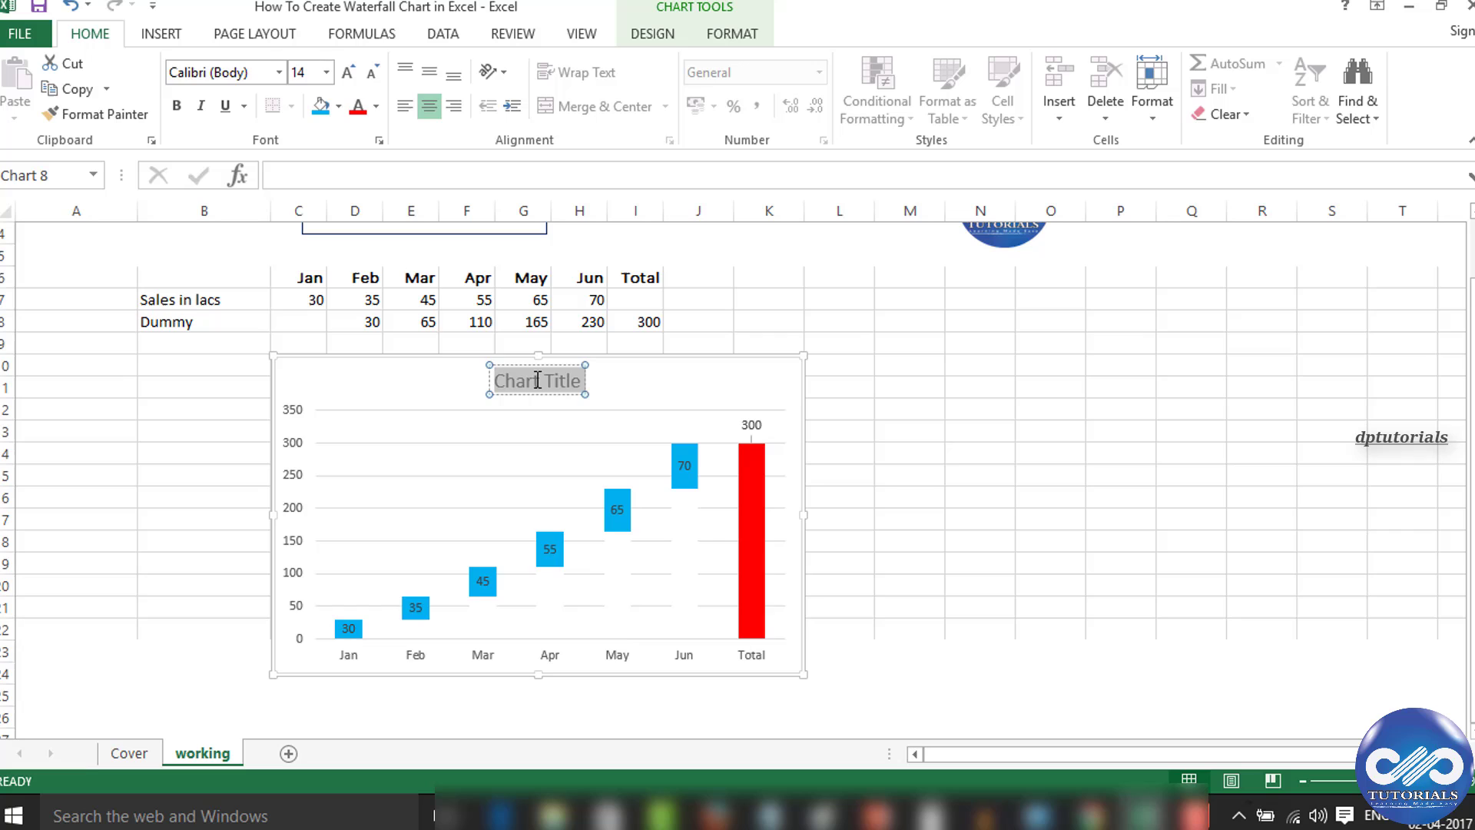
pyautogui.write('Sale')
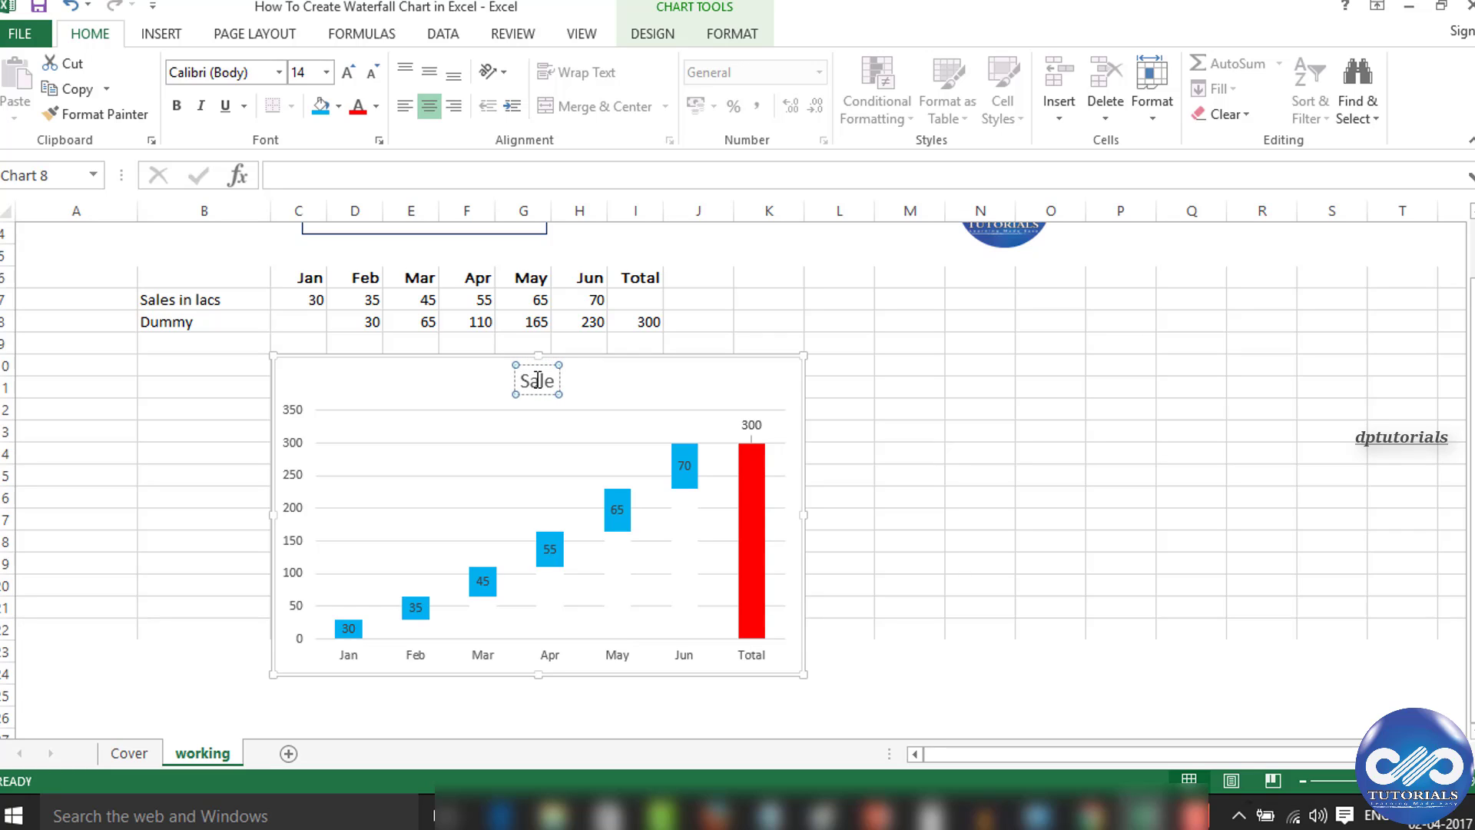
pyautogui.write(' By Month')
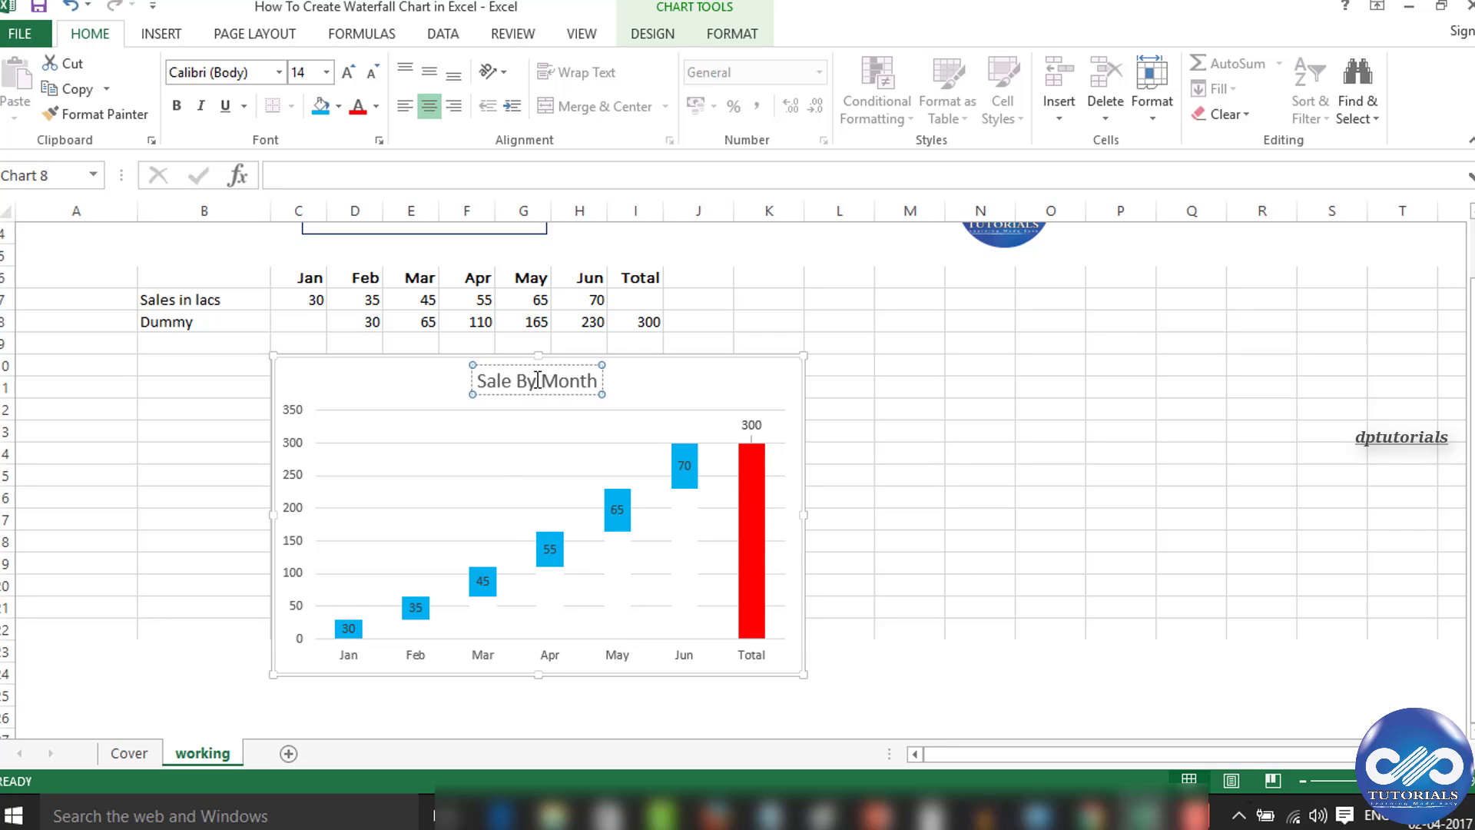
pyautogui.write(' Wise (')
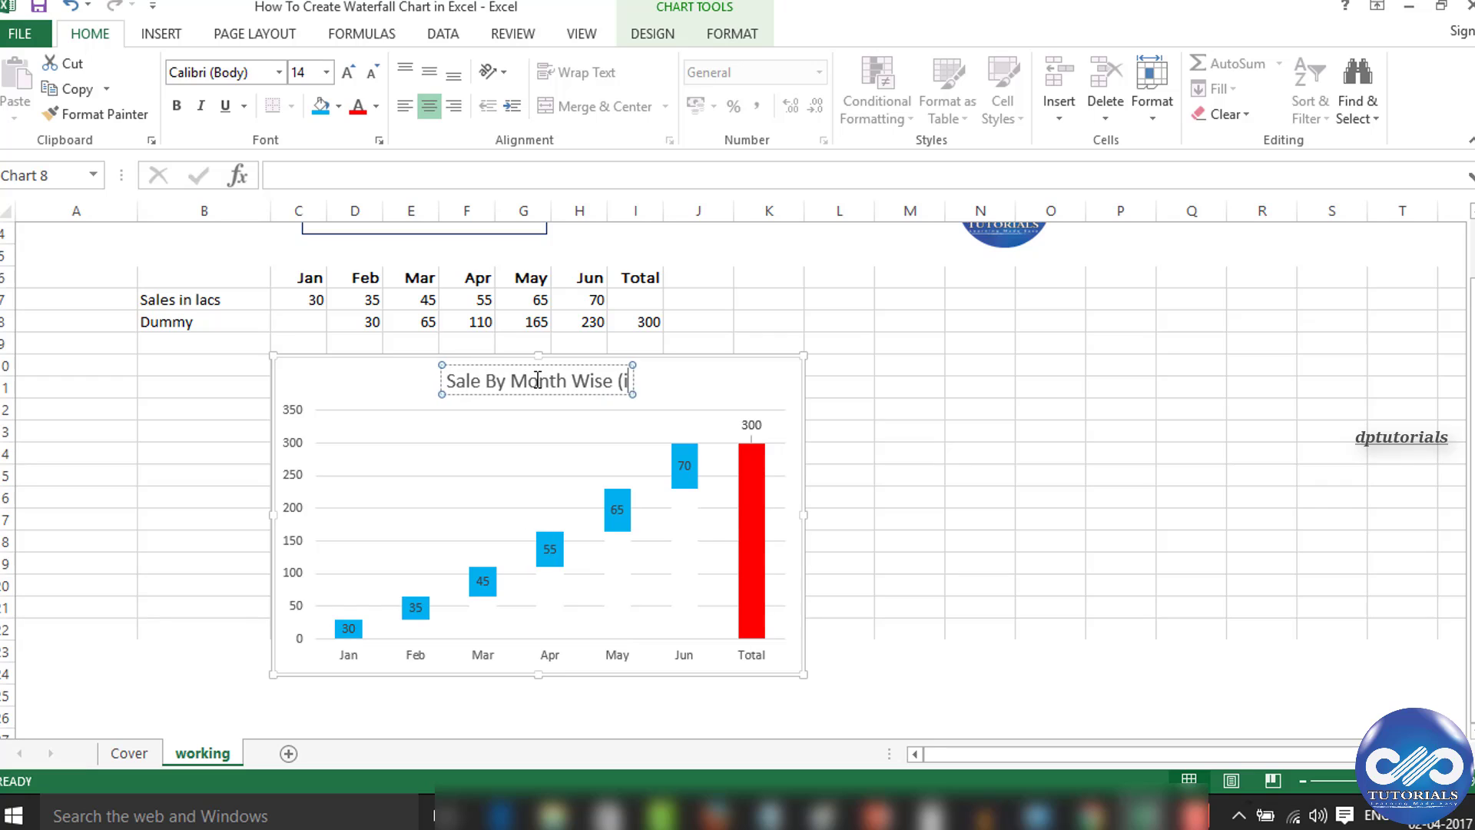
pyautogui.write('in Lacs)')
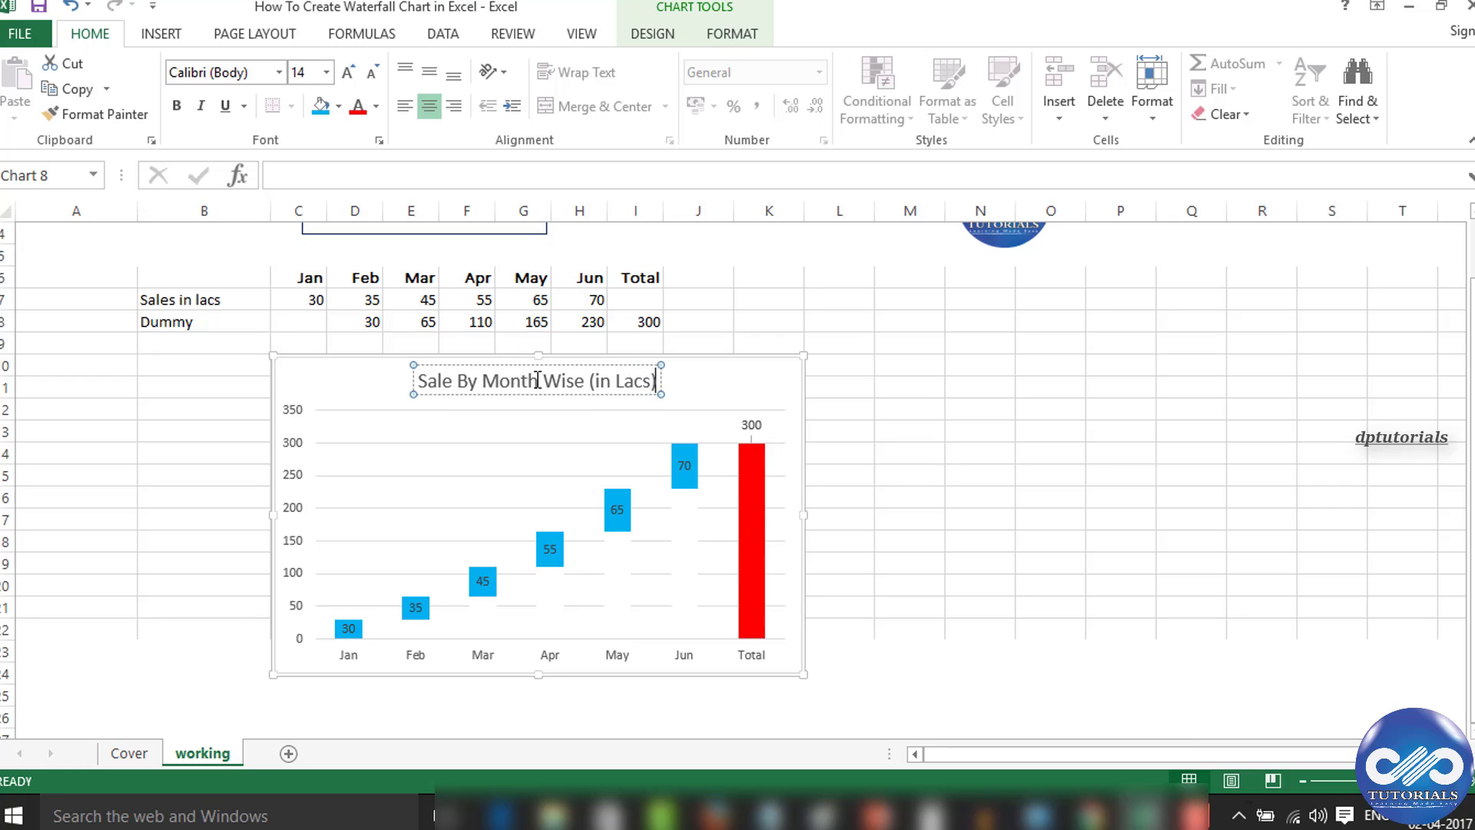
pyautogui.click(868, 446)
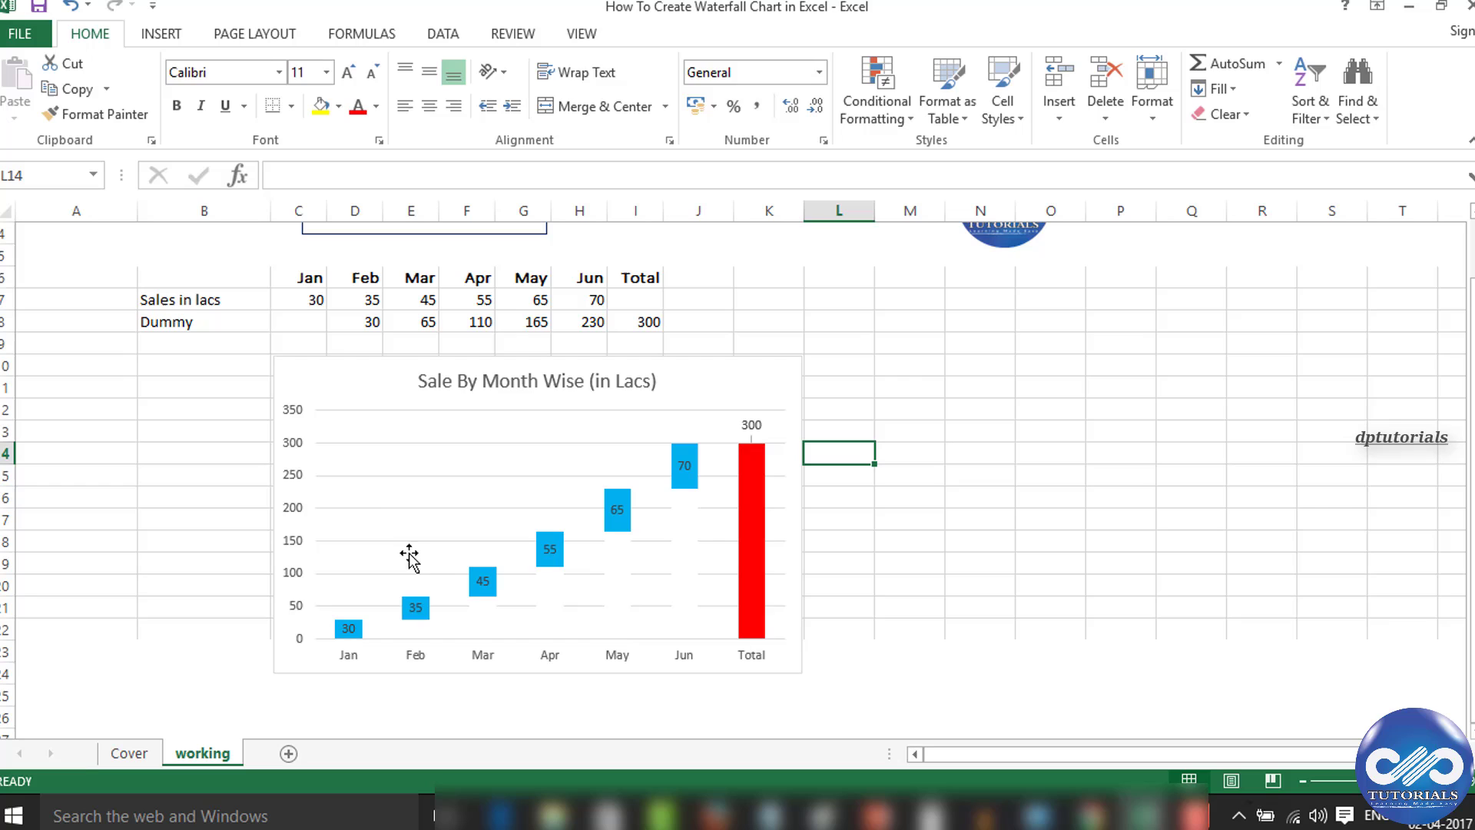
# Delete the gridlines and make the axis labels bold.
pyautogui.click(334, 474)
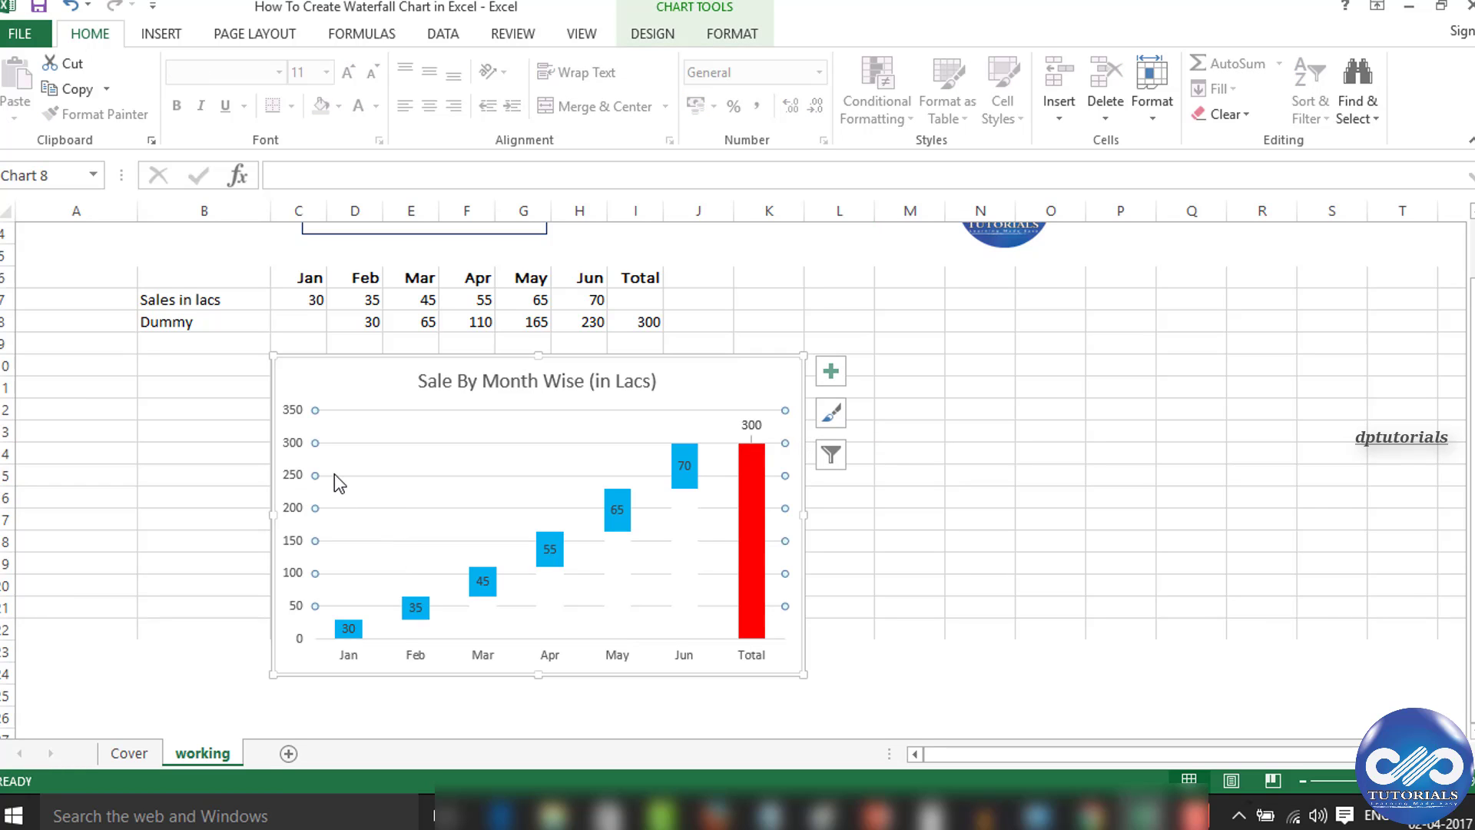
pyautogui.press('Delete')
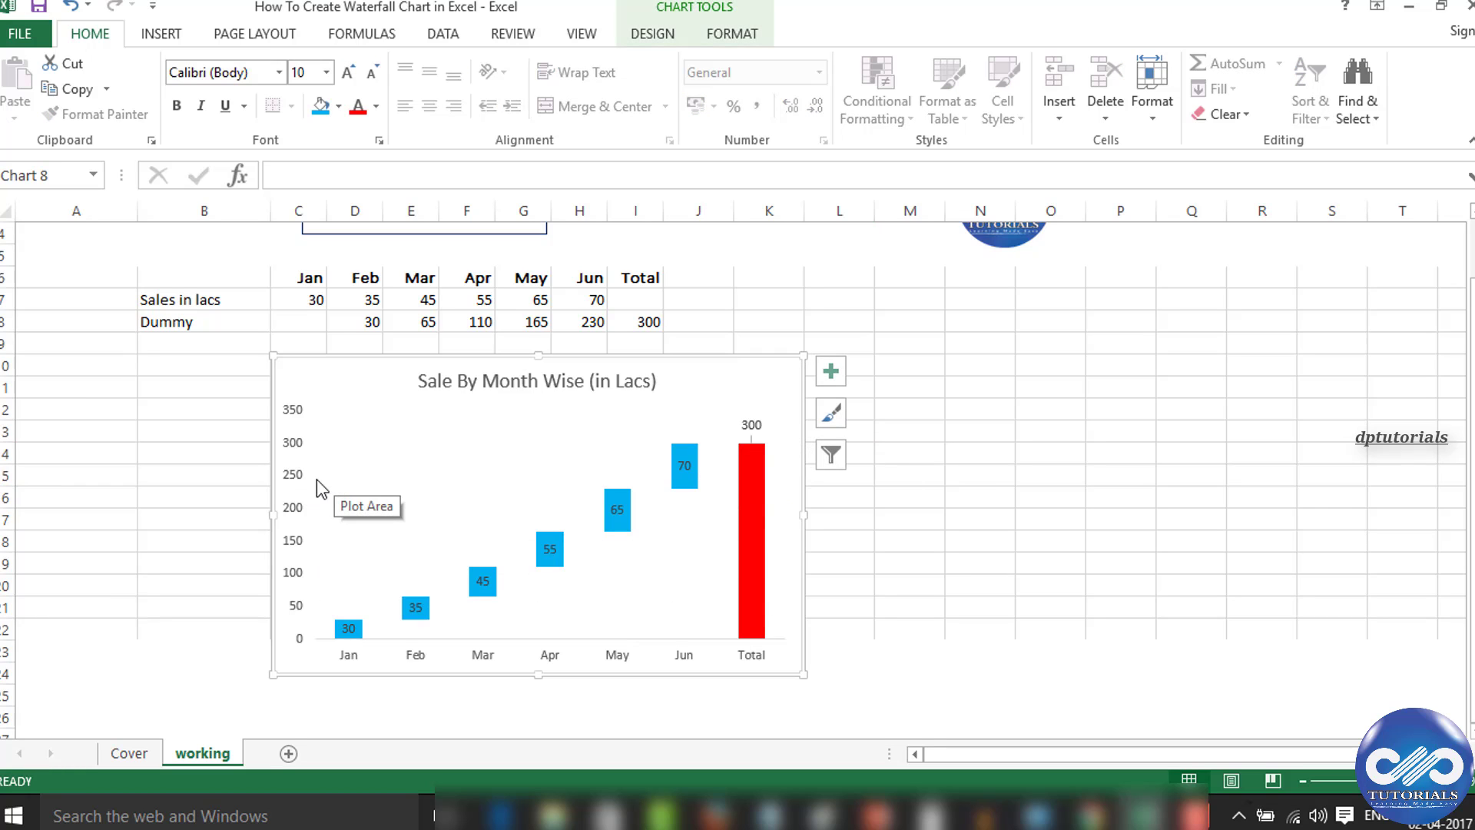
pyautogui.click(295, 453)
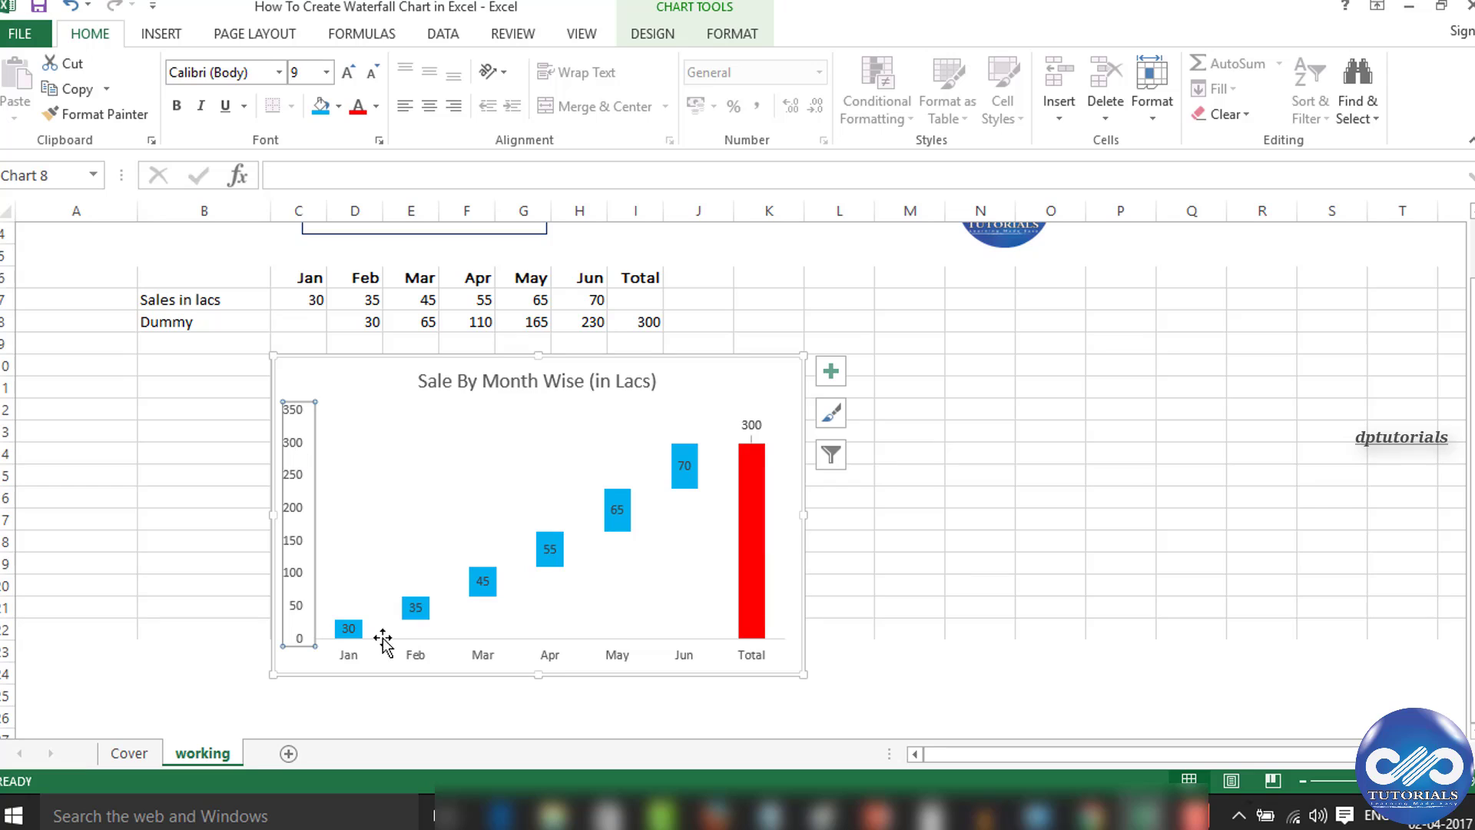
pyautogui.hotkey('ctrl', 'b')
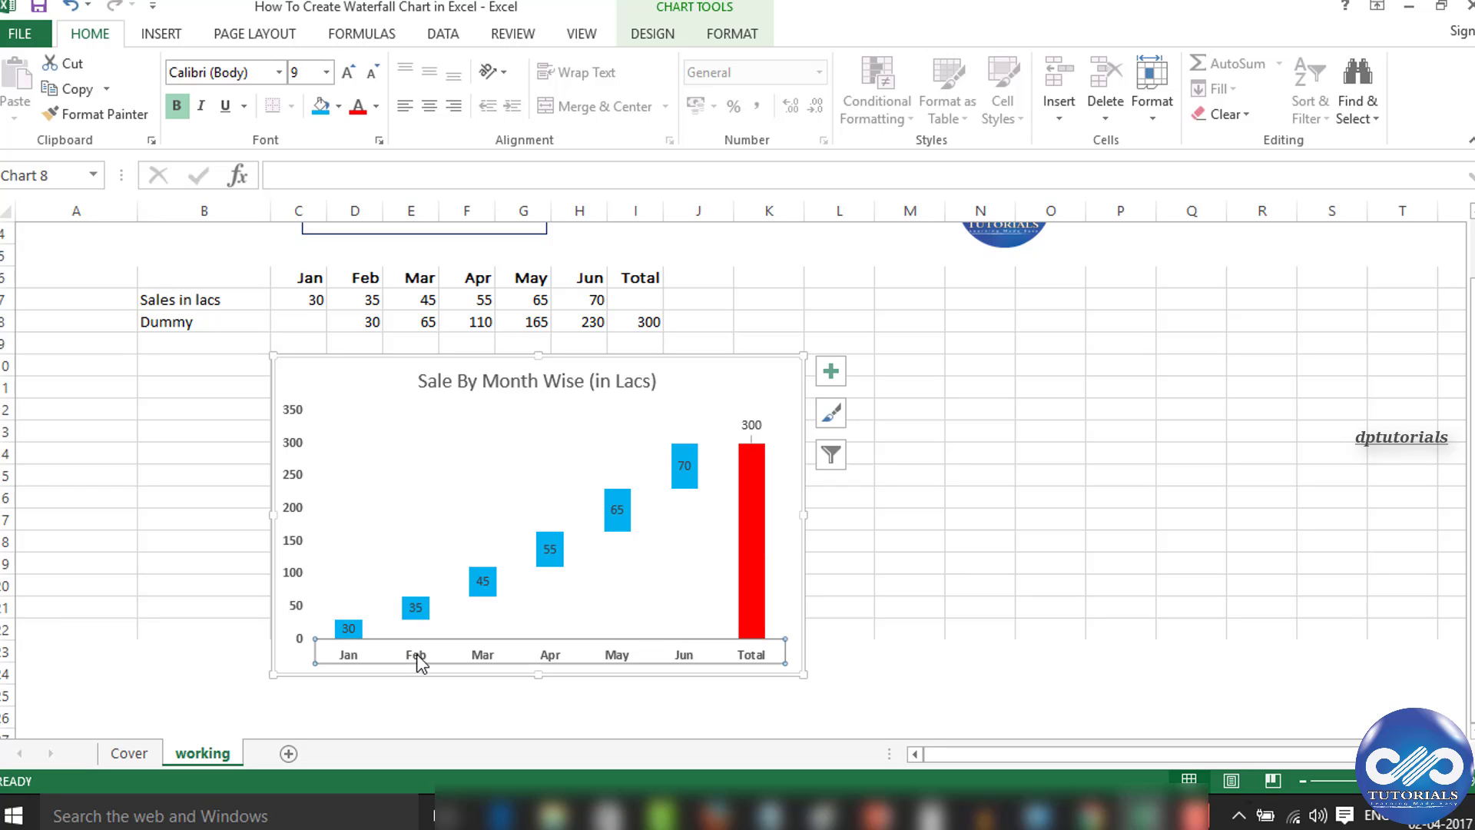
pyautogui.press('Escape')
# Give the chart title a grey fill.
pyautogui.click(556, 383)
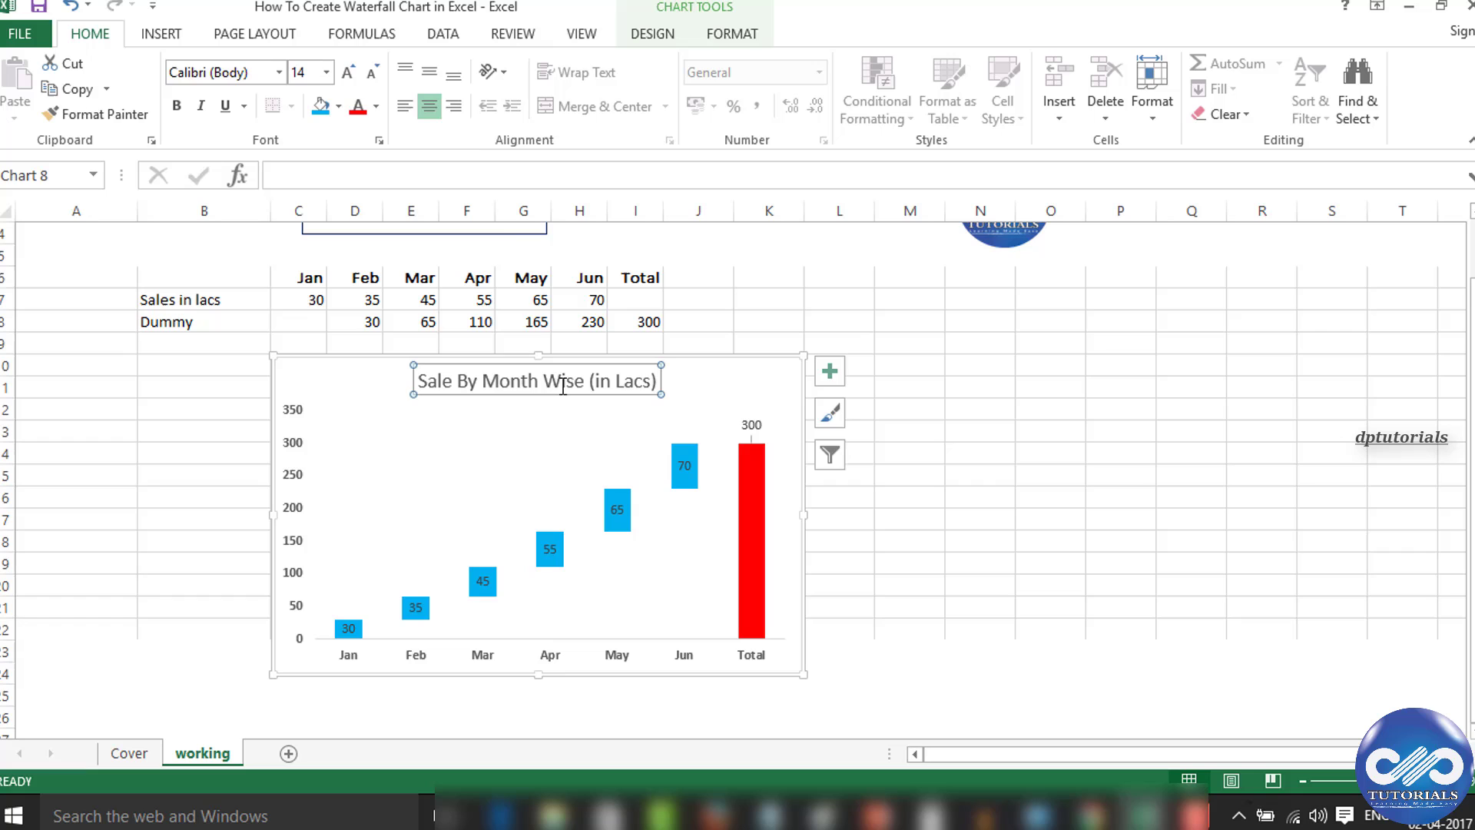
pyautogui.click(337, 107)
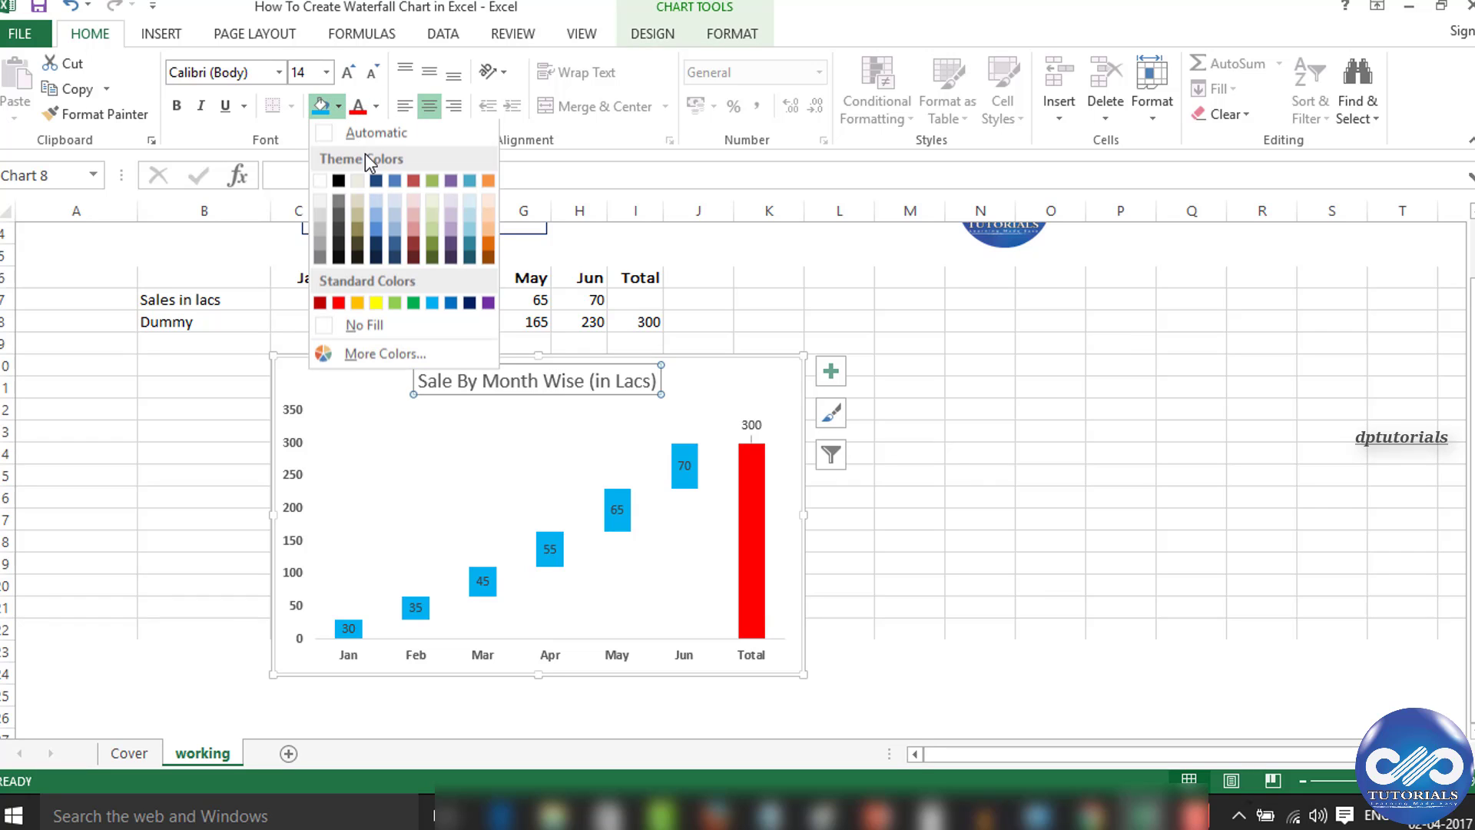
pyautogui.click(330, 215)
pyautogui.click(1018, 477)
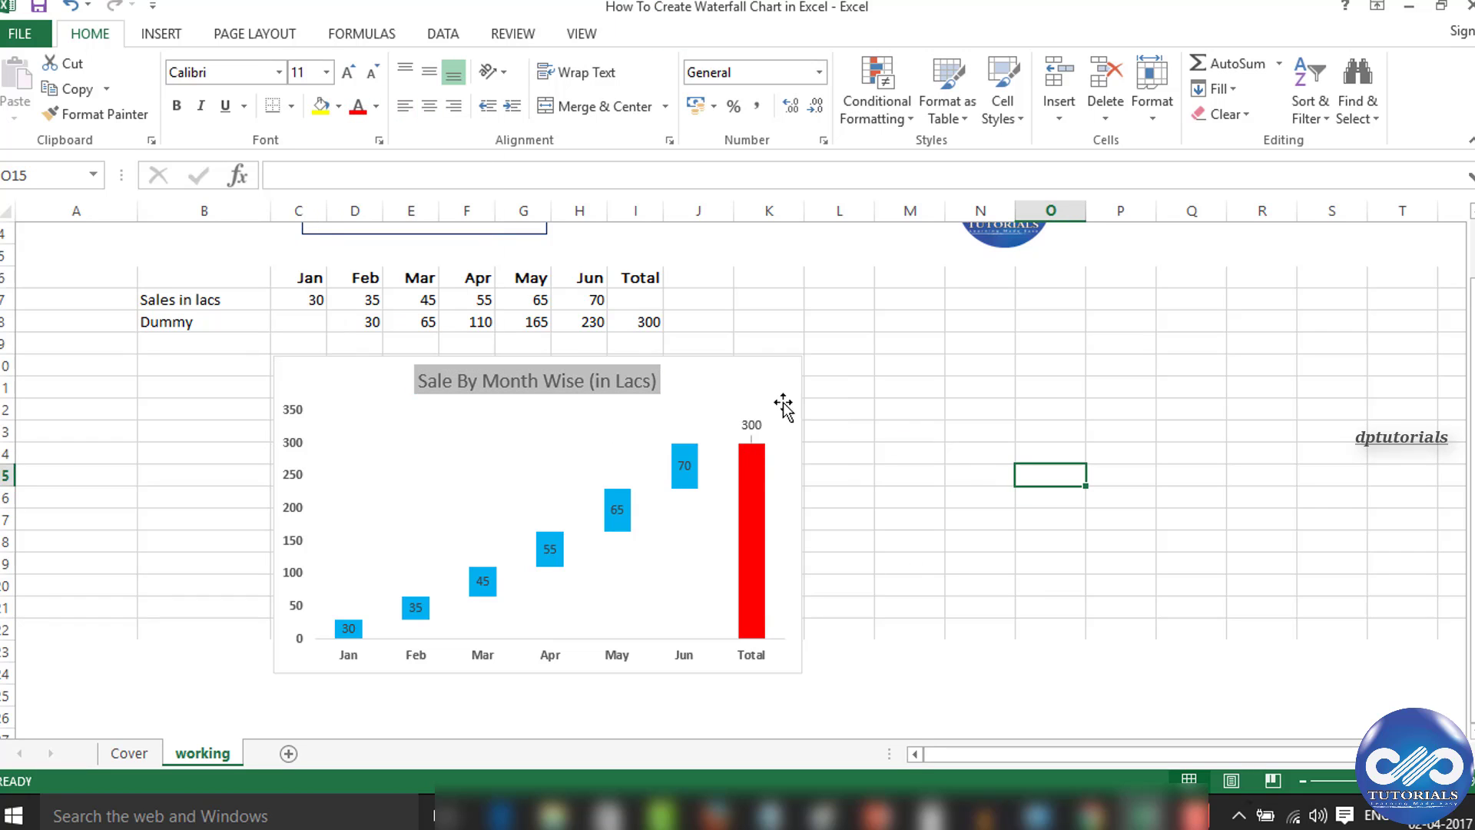